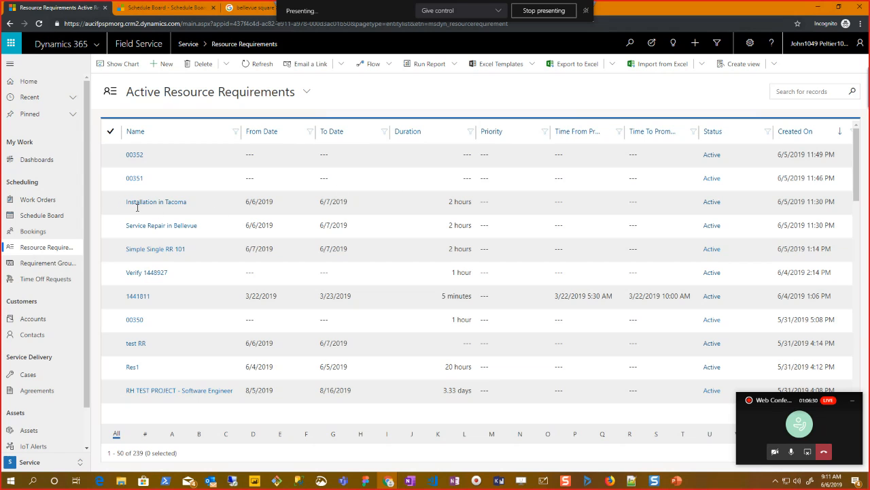
- Point out the Installation in Tacoma and Service Repair in Bellevue records by selecting each in the active resource requirements list
{"action": "left_click", "coordinate": [112, 202]}
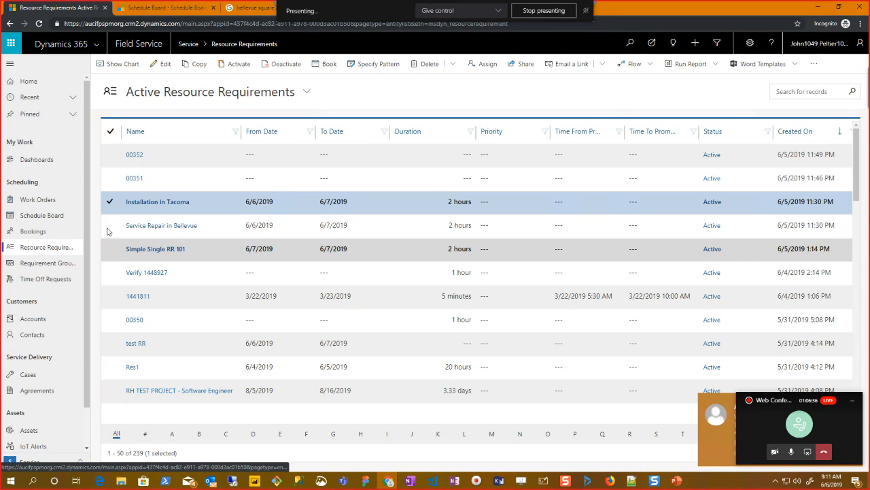
{"action": "left_click", "coordinate": [110, 202]}
{"action": "left_click", "coordinate": [113, 227]}
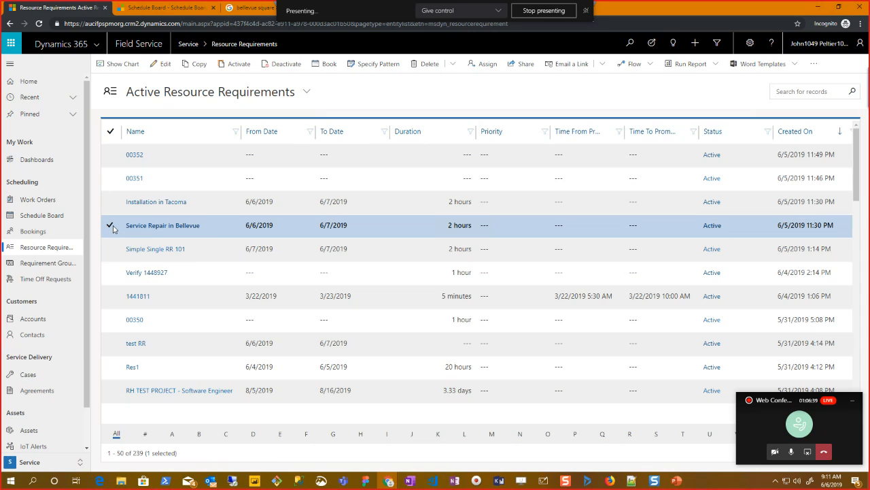
- Open the Schedule Board and sort the open requirements by creation date, newest first
{"action": "left_click", "coordinate": [54, 219]}
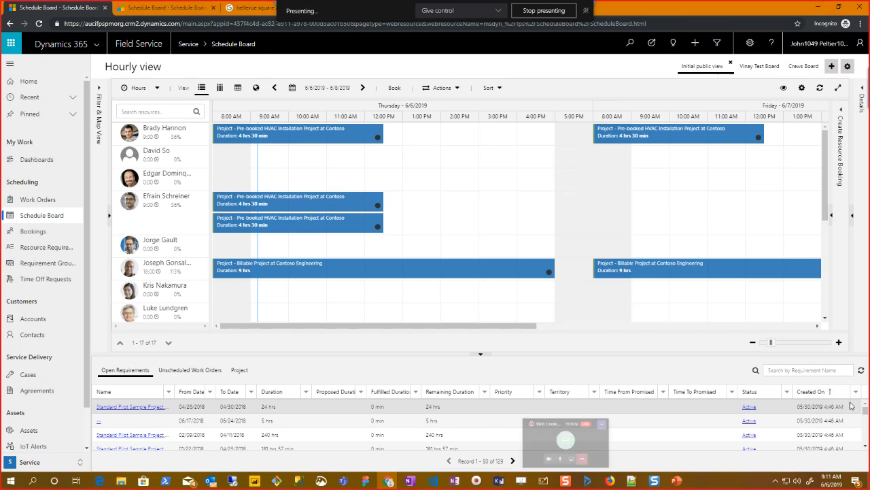
{"action": "left_click", "coordinate": [823, 391]}
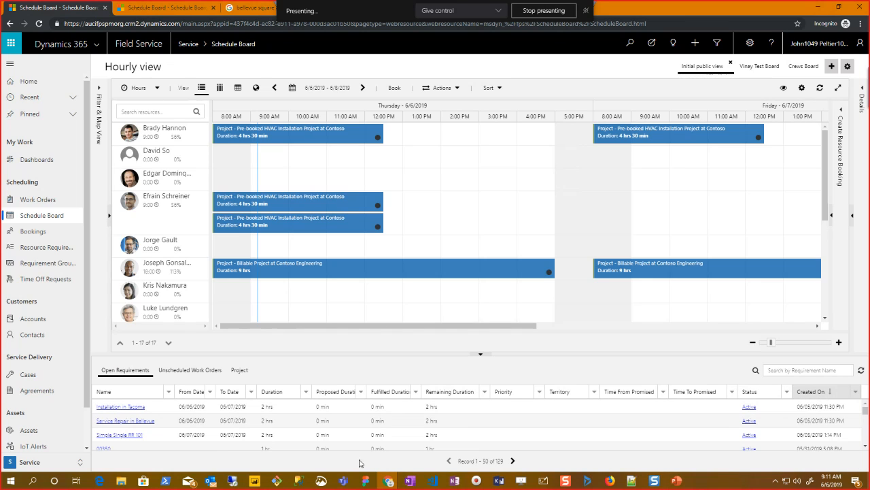
- Book the Service Repair in Bellevue requirement to the third listed resource at 1:00 PM on Friday 6/7/2019
{"action": "left_click", "coordinate": [170, 407]}
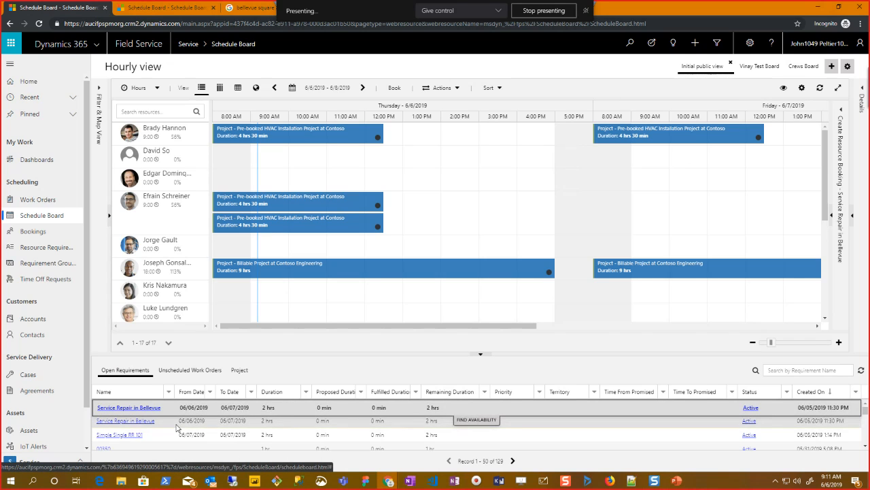
{"action": "left_click", "coordinate": [176, 426]}
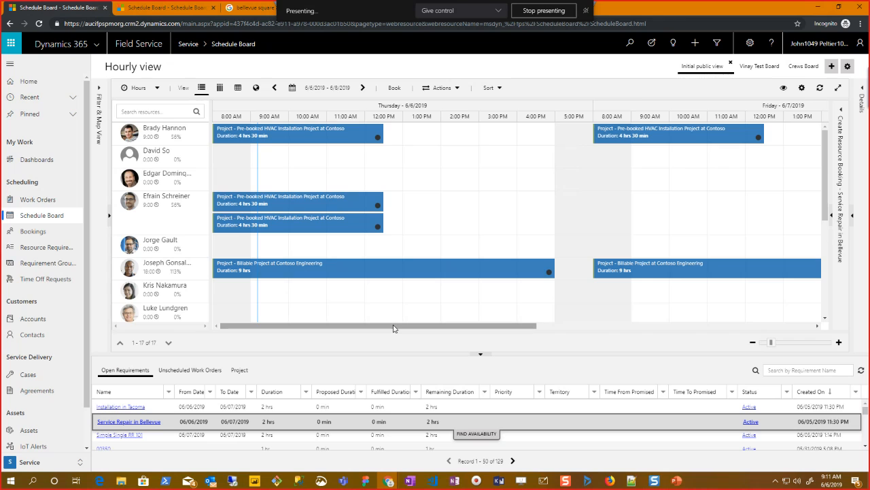
{"action": "left_click_drag", "start_coordinate": [393, 329], "coordinate": [543, 332]}
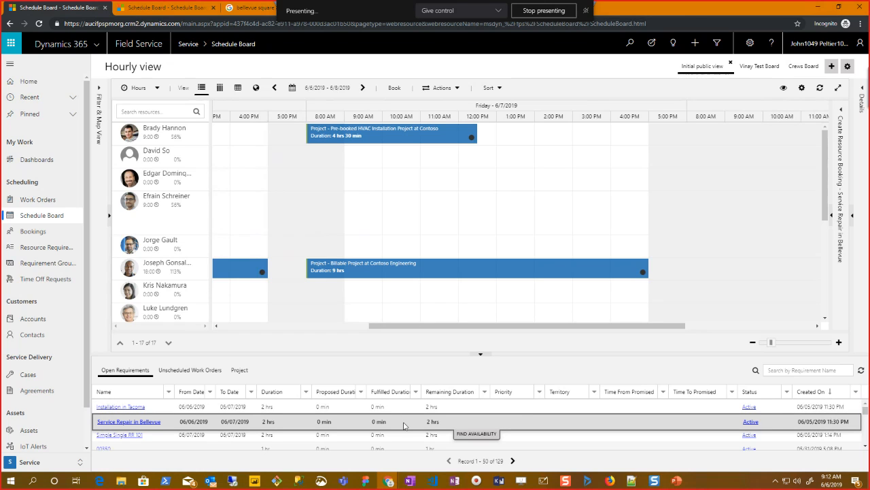
{"action": "left_click_drag", "start_coordinate": [405, 424], "coordinate": [503, 176]}
{"action": "left_click_drag", "start_coordinate": [503, 176], "coordinate": [503, 176]}
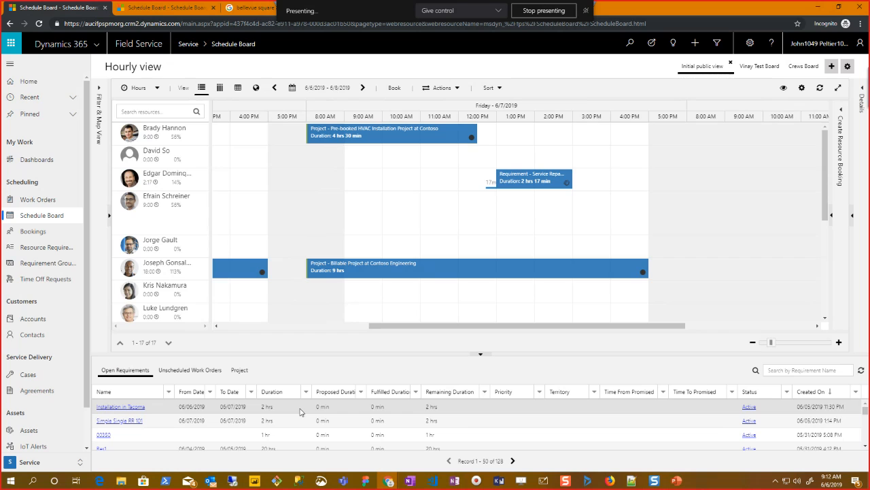
- Book Installation in Tacoma to the third listed resource at 10:00 AM on 6/7/2019 and reassign the 1:00 PM Service Repair booking to the fourth resource
{"action": "left_click_drag", "start_coordinate": [300, 411], "coordinate": [385, 176]}
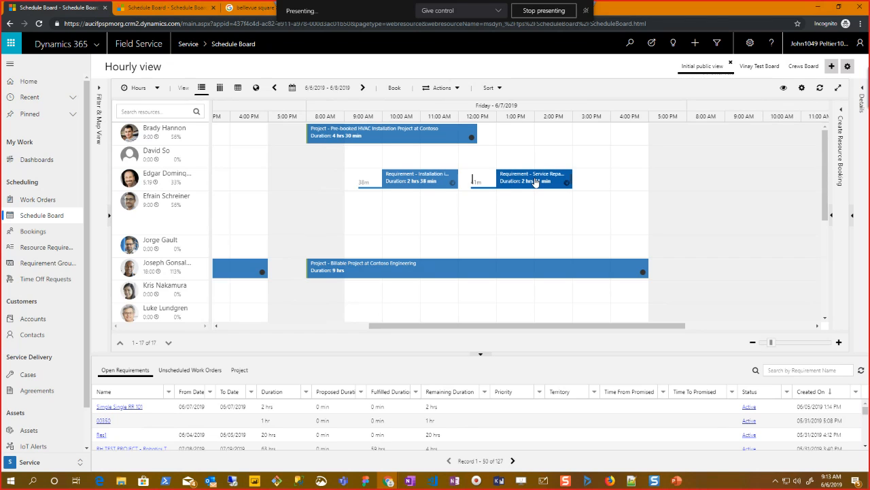
{"action": "left_click_drag", "start_coordinate": [535, 182], "coordinate": [534, 216]}
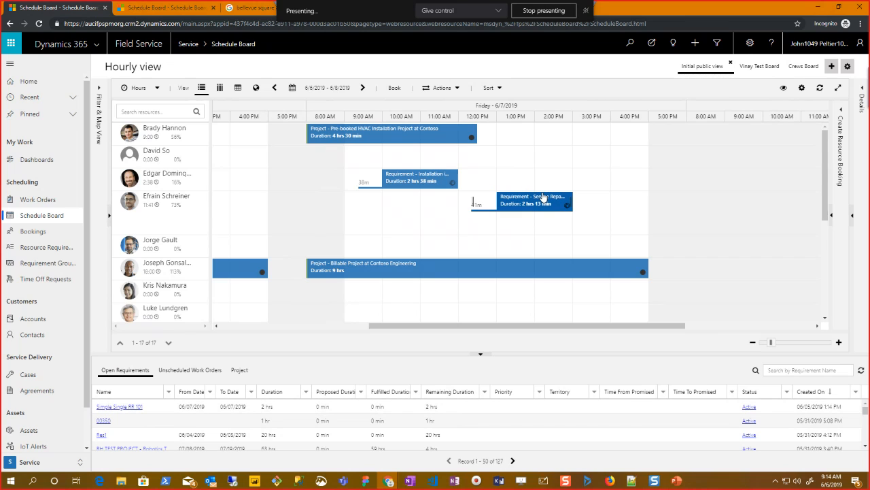
{"action": "mouse_move", "coordinate": [547, 208]}
- Open the active work orders list and dismiss the Hub triage meeting reminders
{"action": "left_click", "coordinate": [36, 199]}
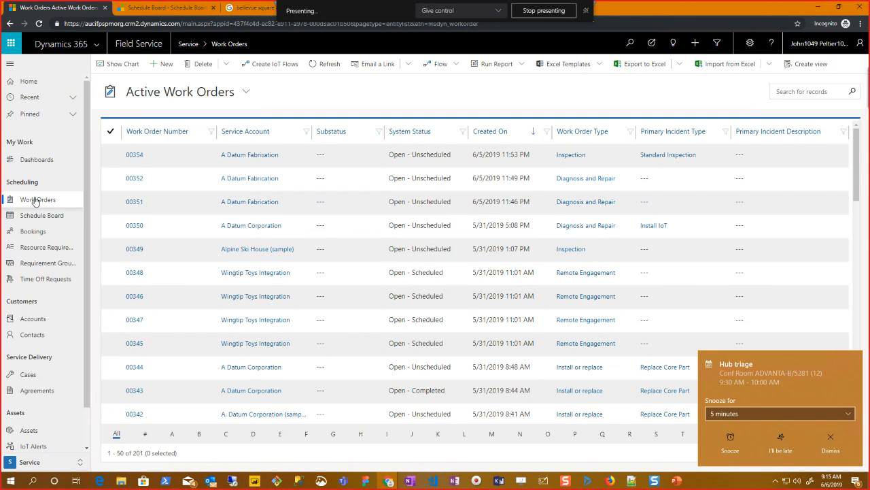
{"action": "left_click", "coordinate": [831, 441]}
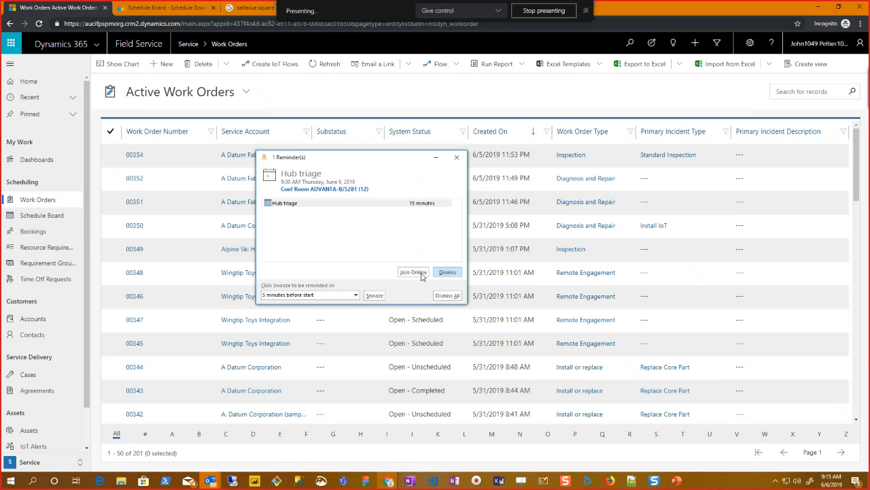
{"action": "left_click", "coordinate": [448, 272]}
- Open the newest A Datum Fabrication Inspection work order, view its available booking slots for June 6, 2019, and close the booking pane
{"action": "left_click", "coordinate": [111, 155]}
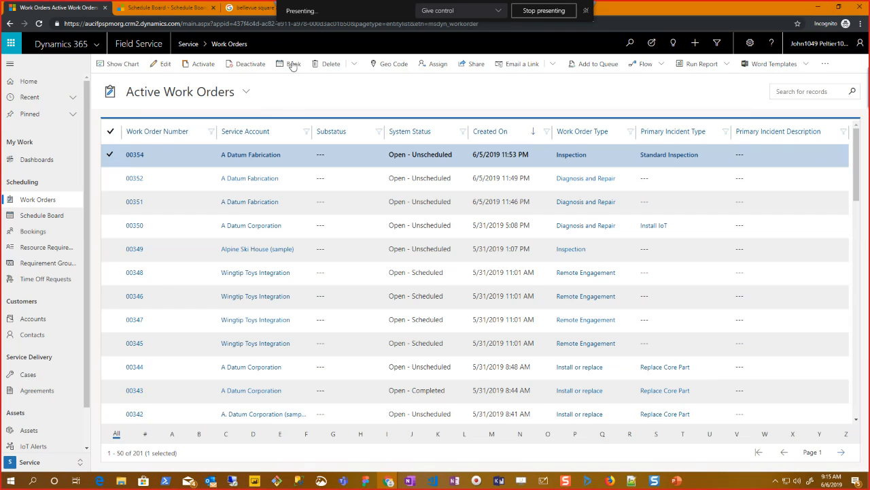
{"action": "double_click", "coordinate": [197, 157]}
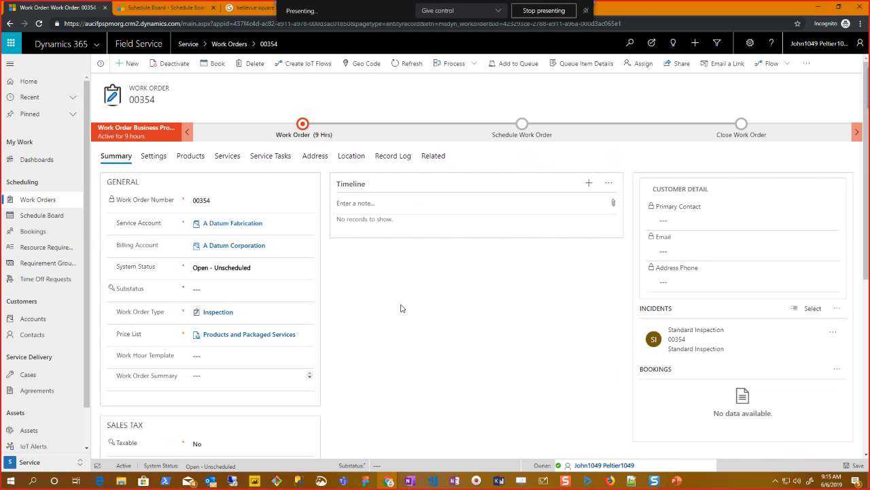
{"action": "left_click", "coordinate": [217, 64]}
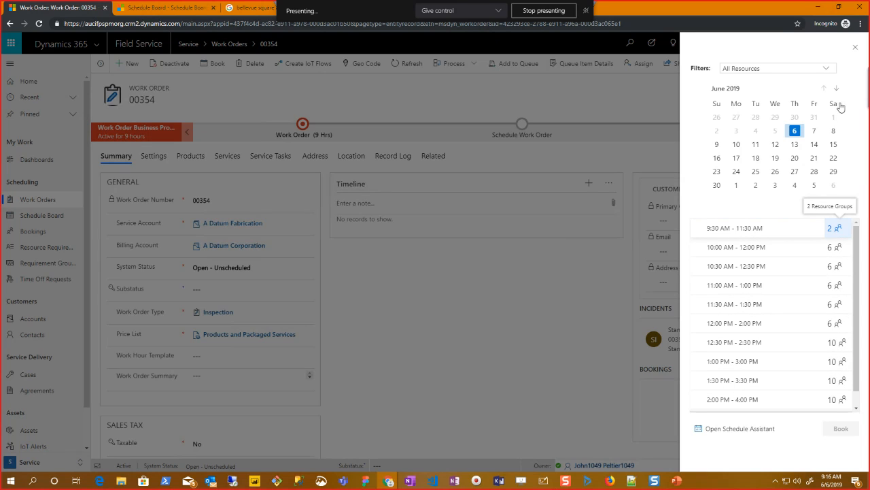
{"action": "left_click", "coordinate": [856, 47]}
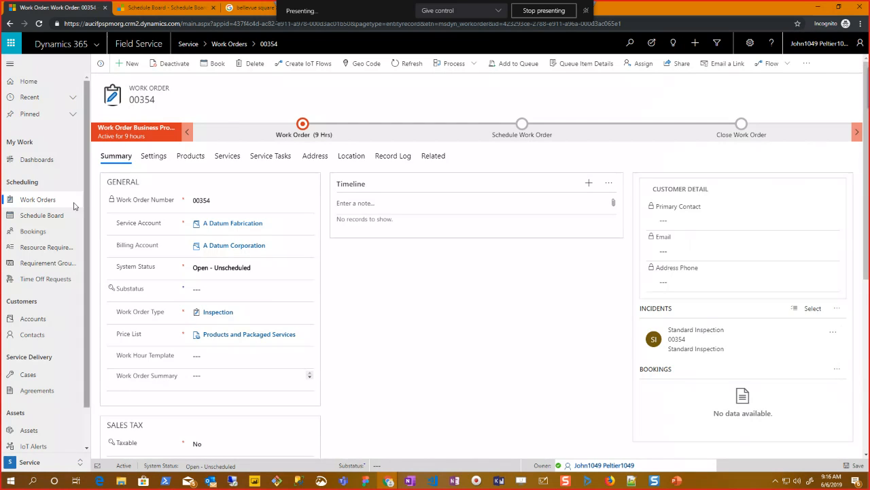
- Open the Diagnosis and Repair work order created 6/5/2019 11:49 PM and choose the 9:30 AM - 10:00 AM booking slot on June 7, 2019
{"action": "left_click", "coordinate": [51, 202]}
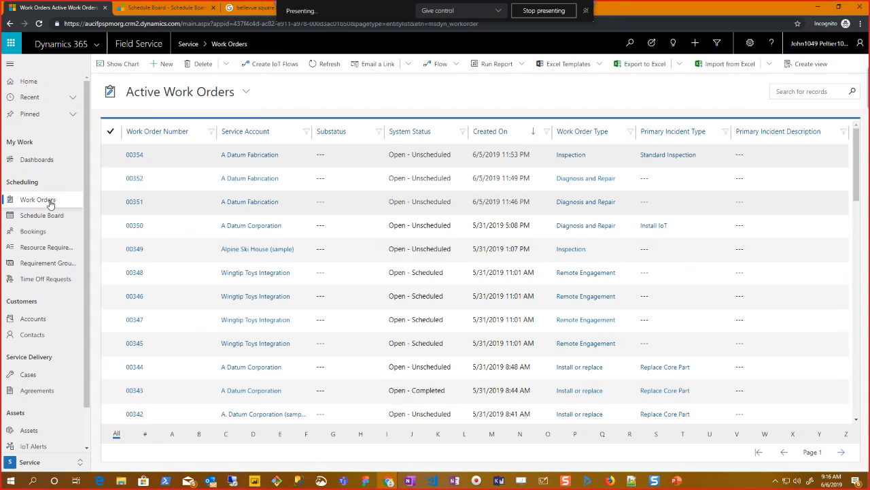
{"action": "double_click", "coordinate": [165, 180]}
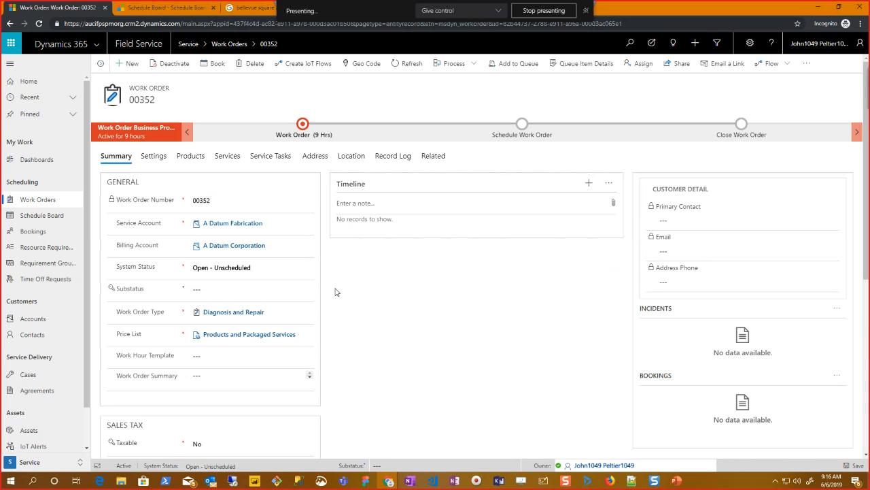
{"action": "left_click", "coordinate": [213, 65]}
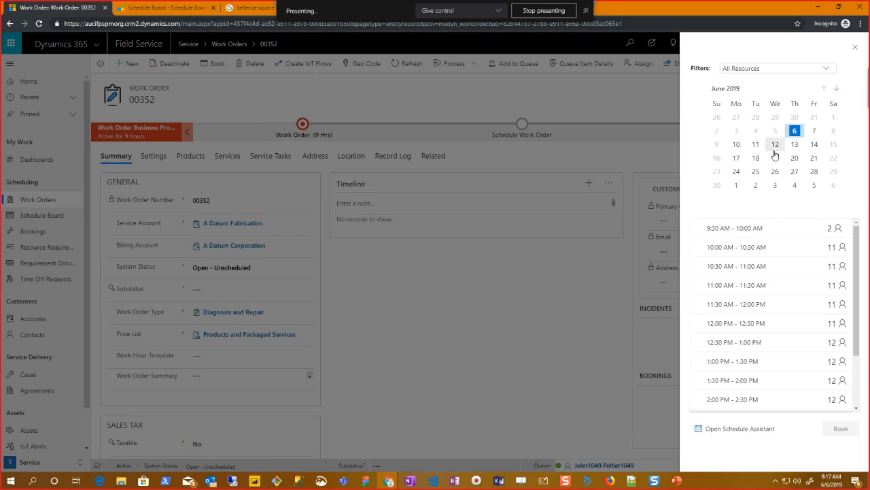
{"action": "left_click", "coordinate": [815, 136]}
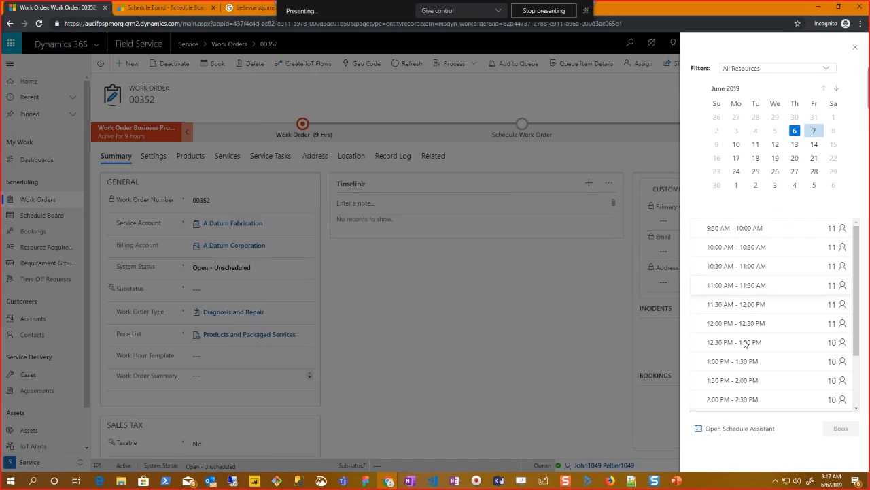
{"action": "left_click", "coordinate": [742, 230]}
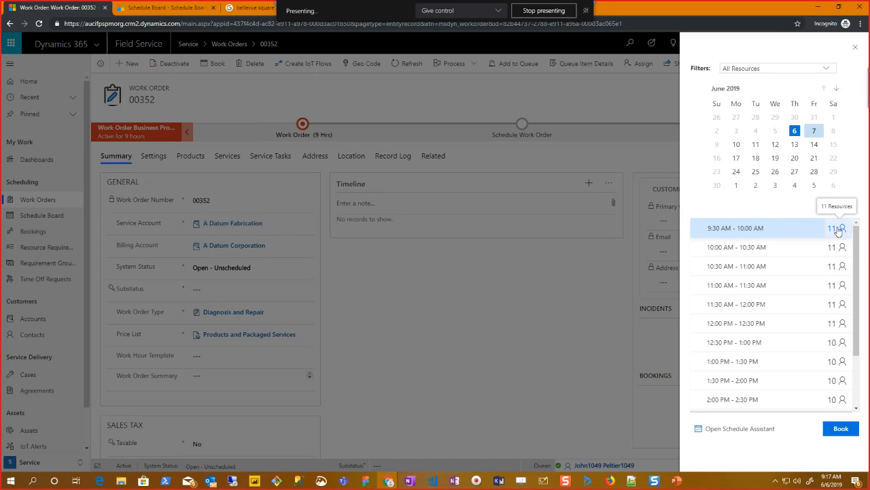
- Book the available resource with the shortest travel time for the chosen slot and exit the booking summary
{"action": "left_click", "coordinate": [838, 232]}
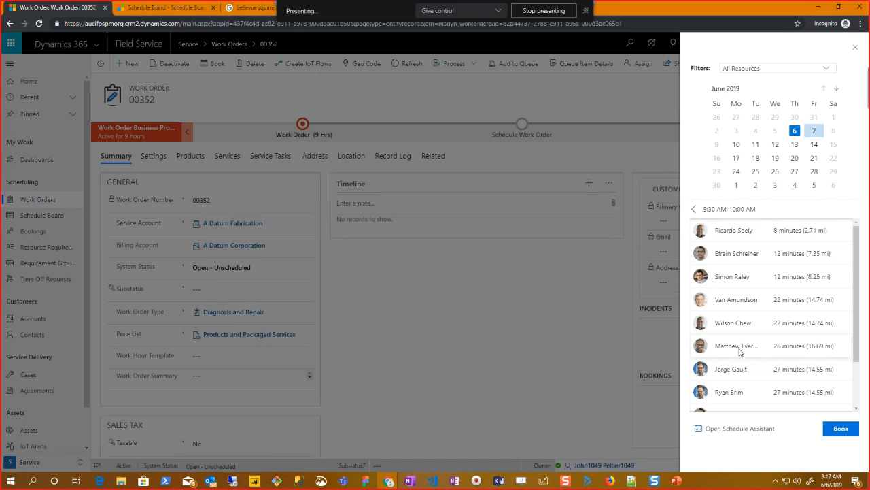
{"action": "scroll", "coordinate": [741, 353], "scroll_direction": "down", "scroll_amount": 1}
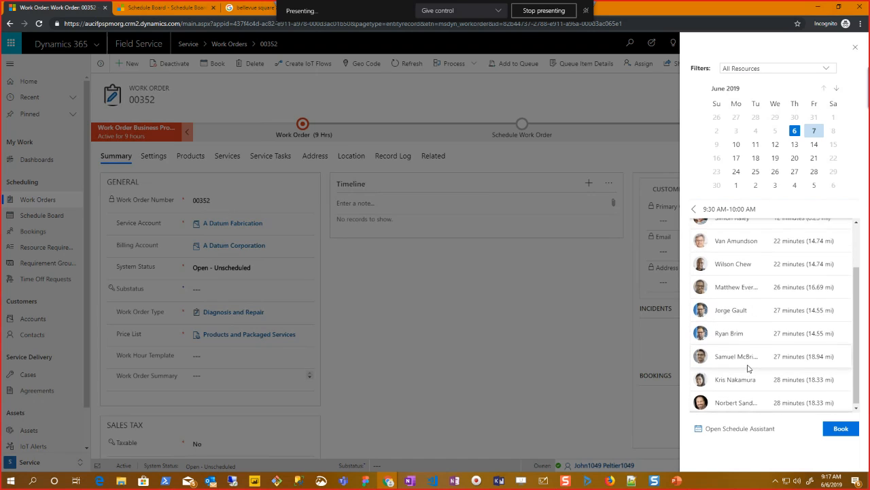
{"action": "scroll", "coordinate": [748, 368], "scroll_direction": "up", "scroll_amount": 1}
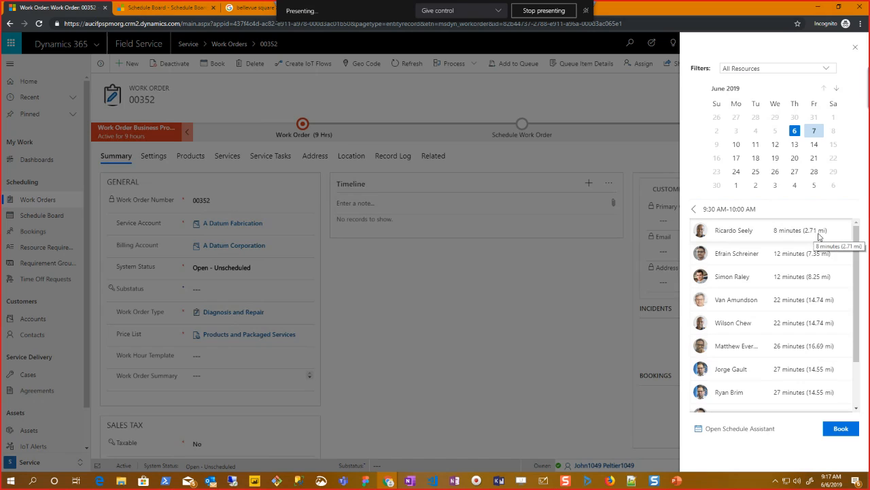
{"action": "left_click", "coordinate": [747, 235]}
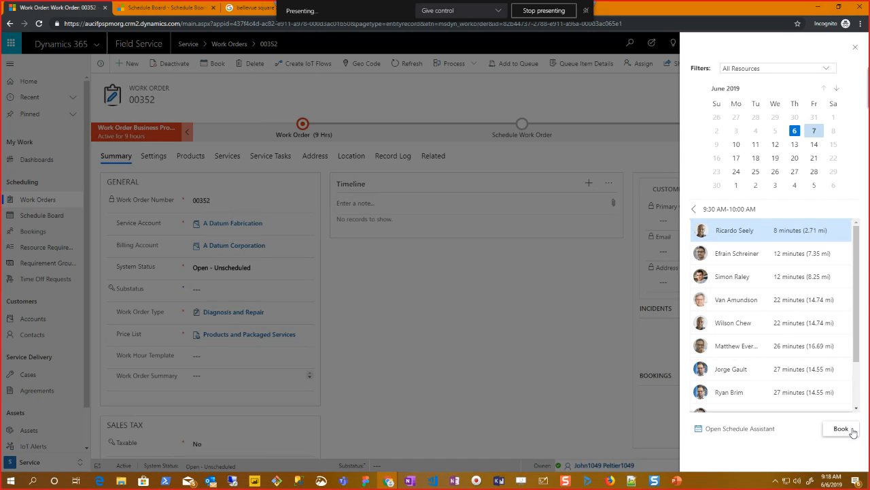
{"action": "left_click", "coordinate": [852, 433]}
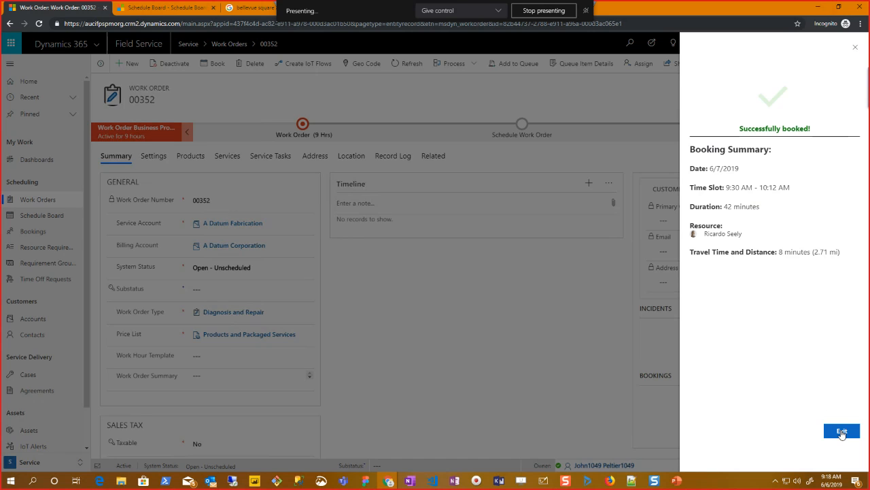
{"action": "left_click", "coordinate": [842, 431]}
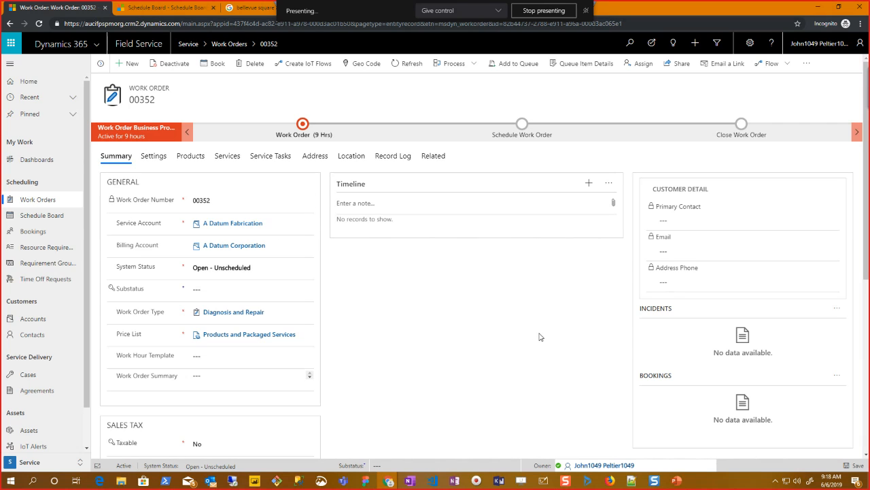
- Reopen the newest A Datum Fabrication Inspection work order and review its primary incident details
{"action": "left_click", "coordinate": [42, 206]}
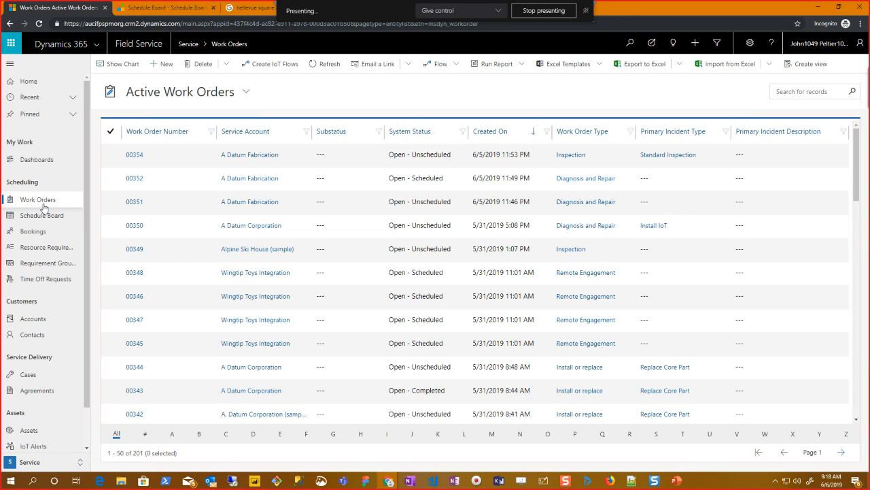
{"action": "double_click", "coordinate": [164, 158]}
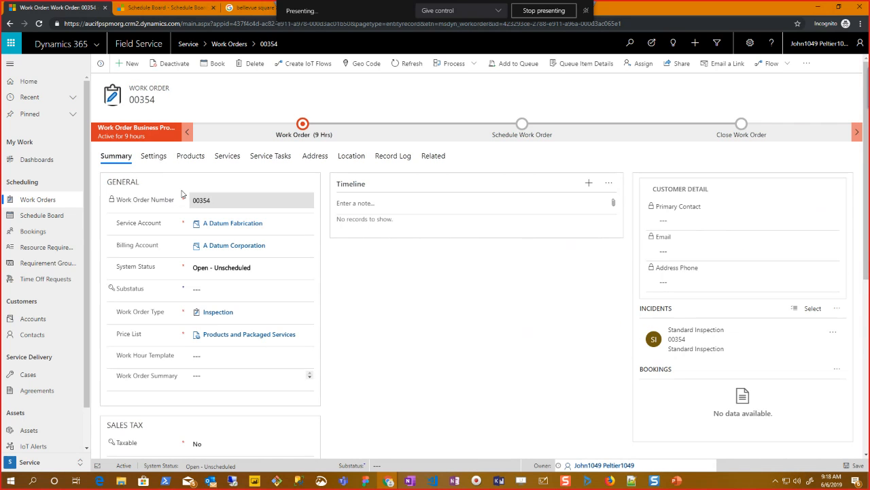
{"action": "scroll", "coordinate": [226, 315], "scroll_direction": "down", "scroll_amount": 5}
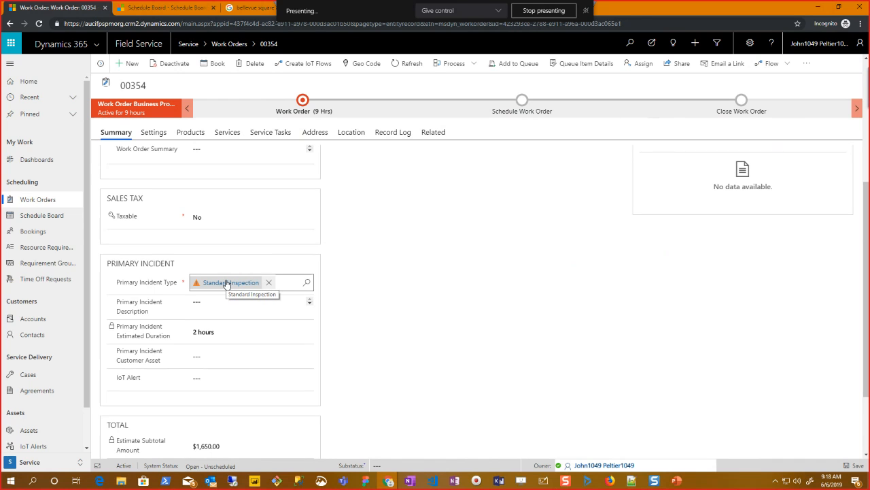
{"action": "scroll", "coordinate": [227, 283], "scroll_direction": "up", "scroll_amount": 5}
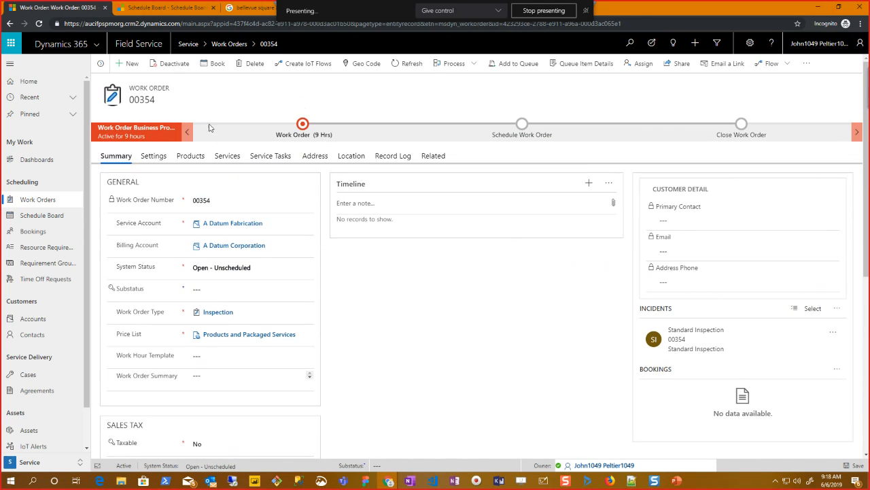
- Start booking the Inspection work order, choose the 10:00 AM - 12:00 PM slot on June 6, 2019, and list its available resource groups
{"action": "left_click", "coordinate": [209, 65]}
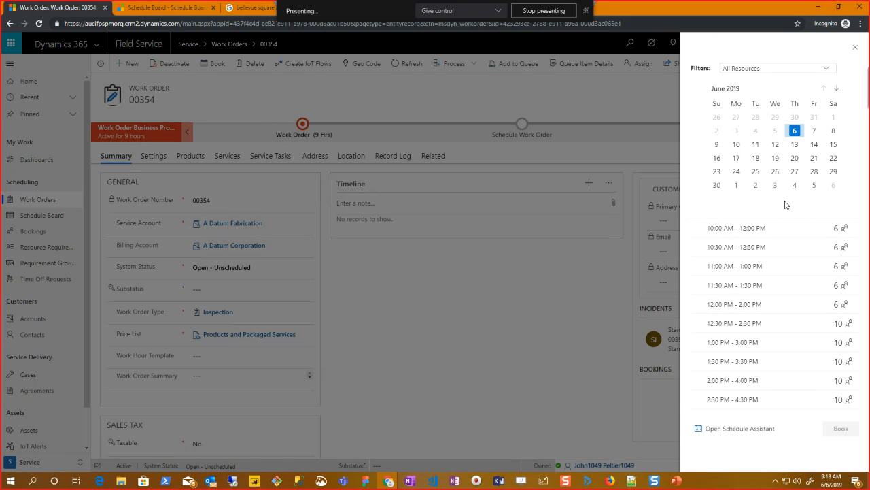
{"action": "left_click", "coordinate": [741, 234]}
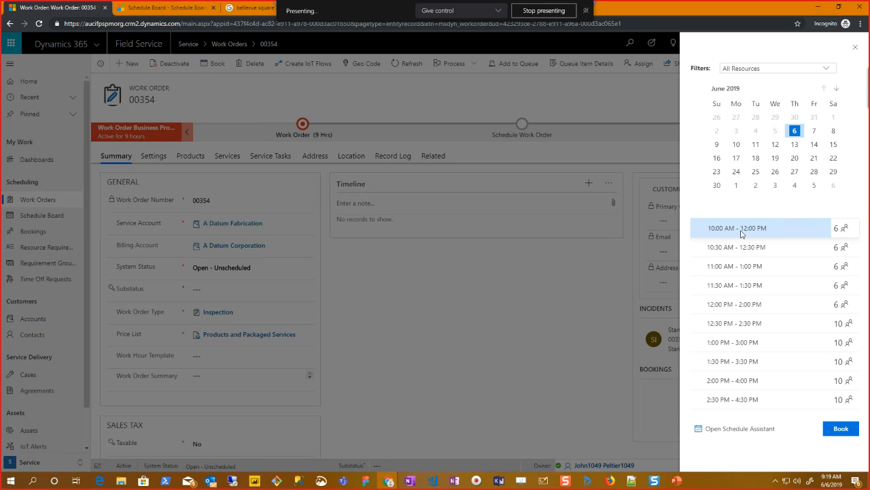
{"action": "left_click", "coordinate": [842, 427]}
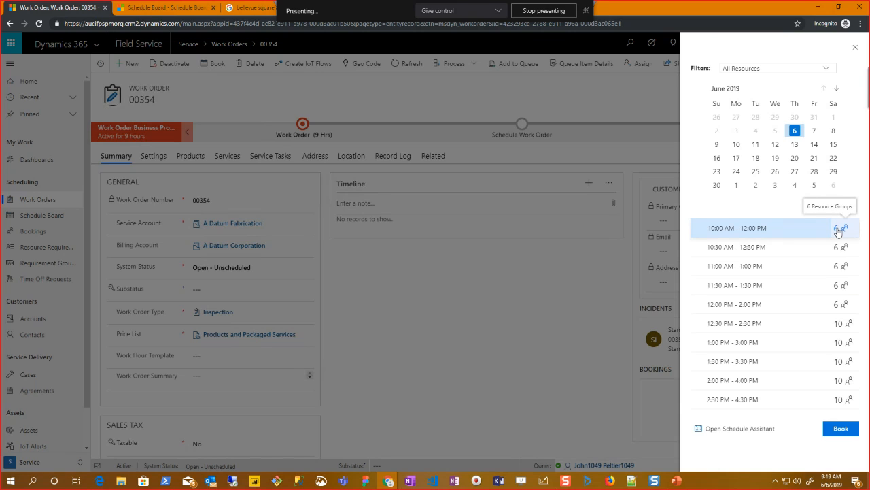
{"action": "left_click", "coordinate": [840, 229]}
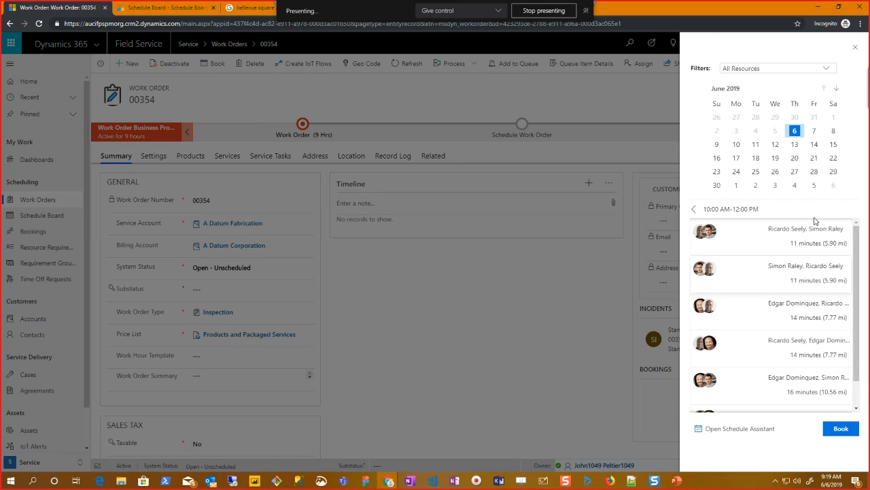
- Review the resource pairs available for the 10:00 AM - 12:00 PM slot and return to the list of time slots
{"action": "scroll", "coordinate": [817, 350], "scroll_direction": "down", "scroll_amount": 1}
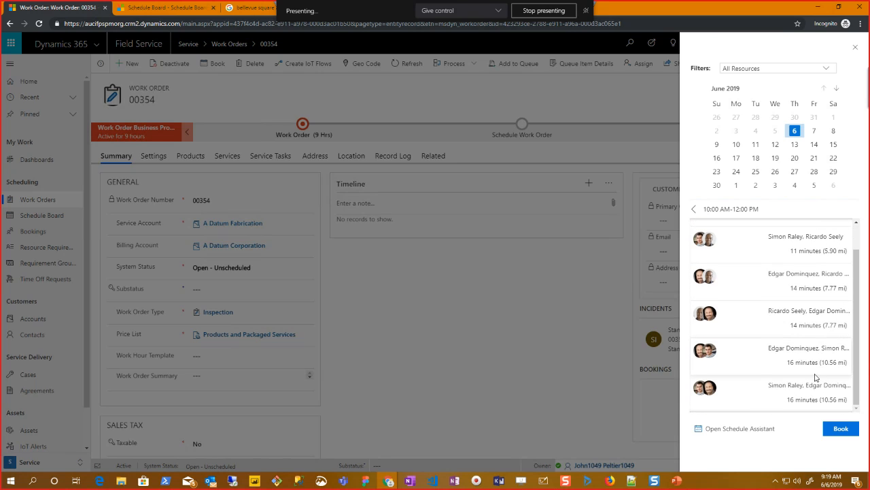
{"action": "scroll", "coordinate": [762, 234], "scroll_direction": "up", "scroll_amount": 1}
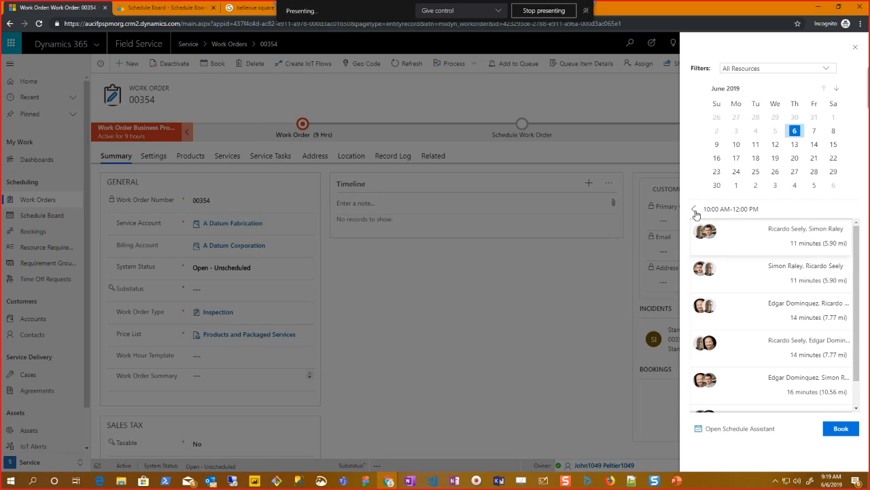
{"action": "left_click", "coordinate": [695, 210]}
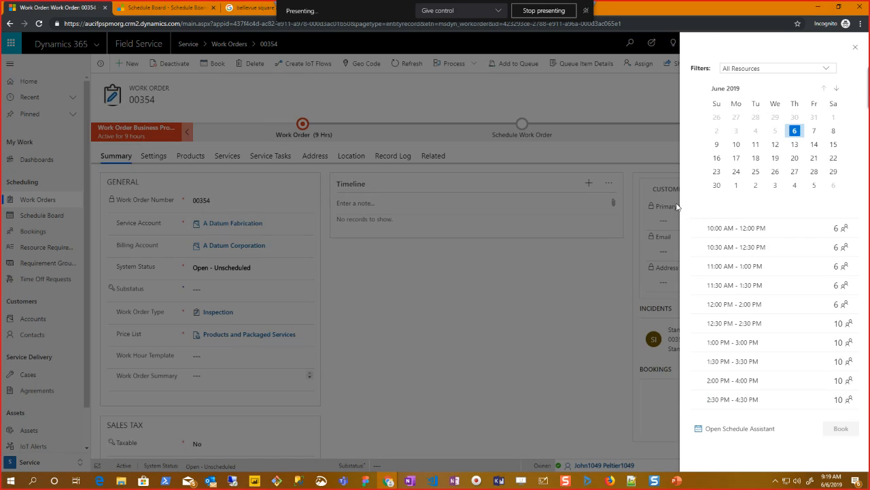
- Try to filter the Inspection work order's booking slots by one specific bookable resource
{"action": "left_click", "coordinate": [829, 68]}
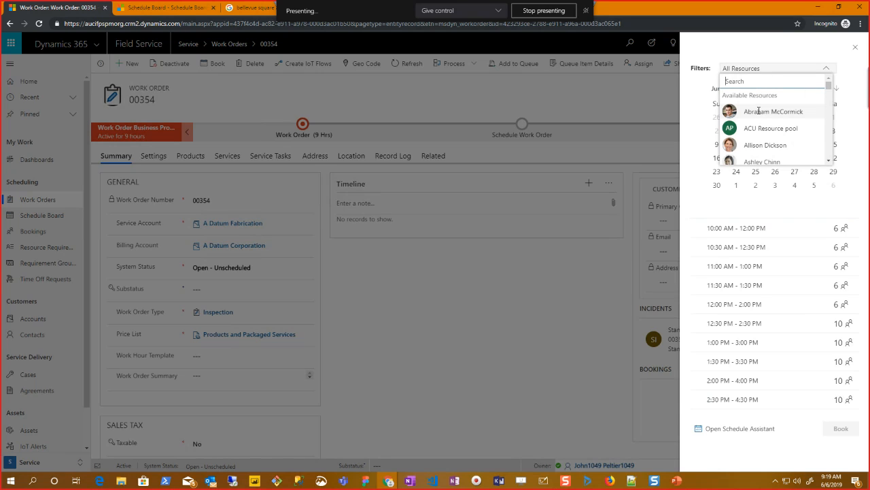
{"action": "scroll", "coordinate": [767, 136], "scroll_direction": "down", "scroll_amount": 1}
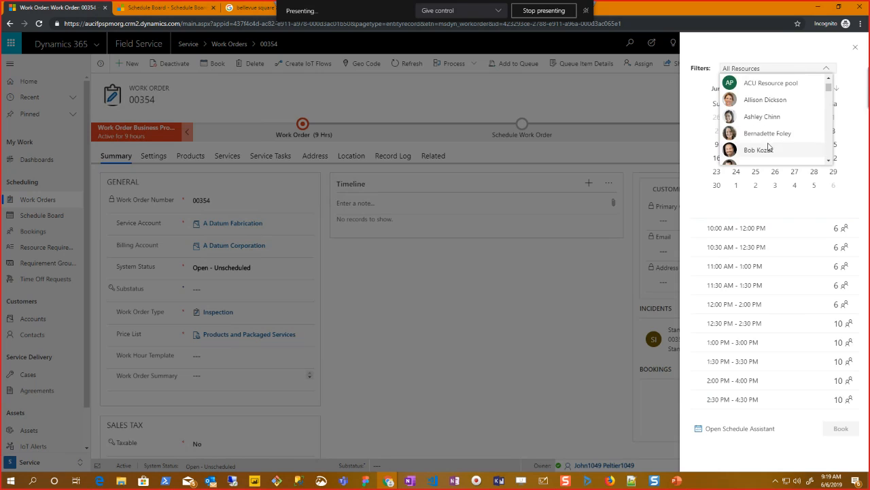
{"action": "scroll", "coordinate": [767, 140], "scroll_direction": "down", "scroll_amount": 1}
{"action": "left_click", "coordinate": [765, 121]}
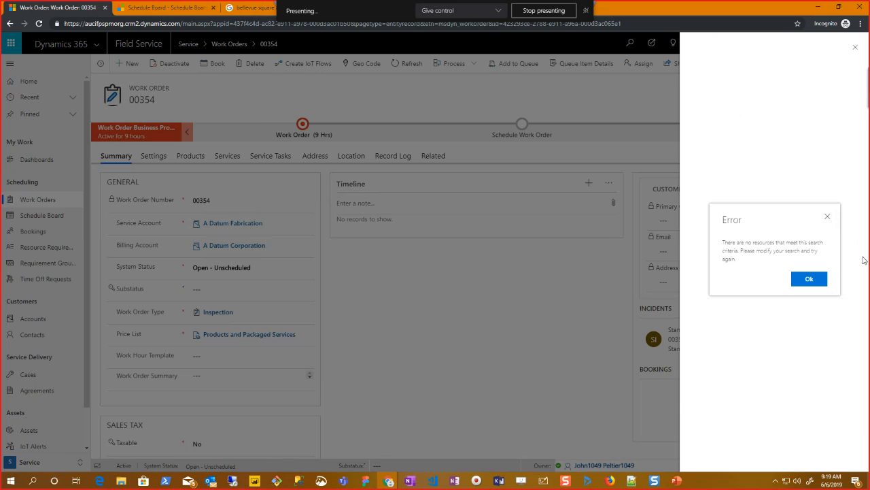
{"action": "left_click", "coordinate": [809, 280]}
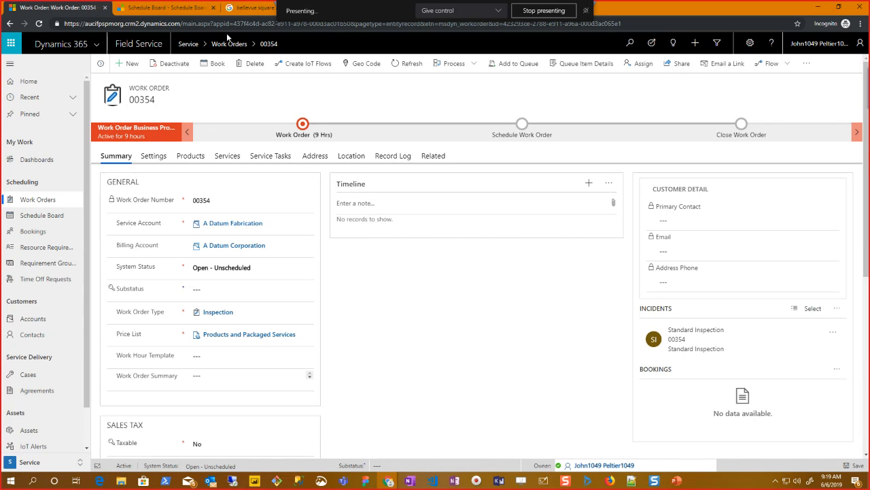
- Restart booking the Inspection work order and open its Schedule Assistant in a maximized window
{"action": "left_click", "coordinate": [217, 66]}
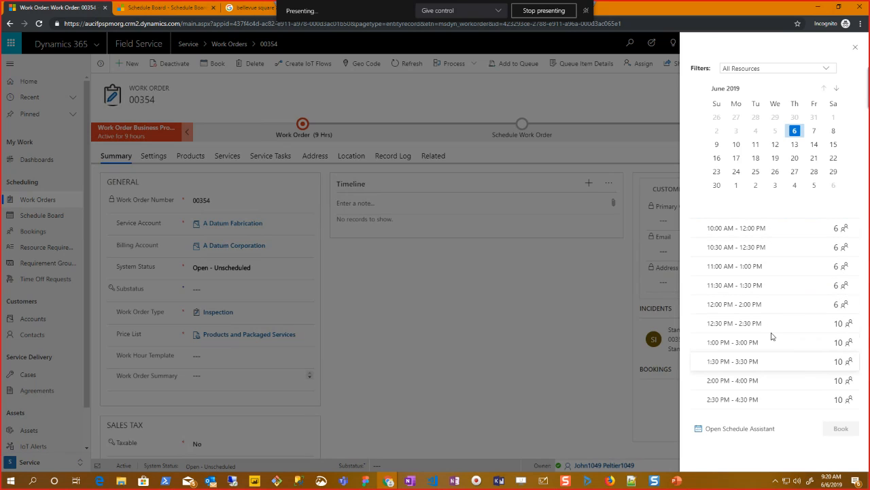
{"action": "left_click", "coordinate": [756, 430]}
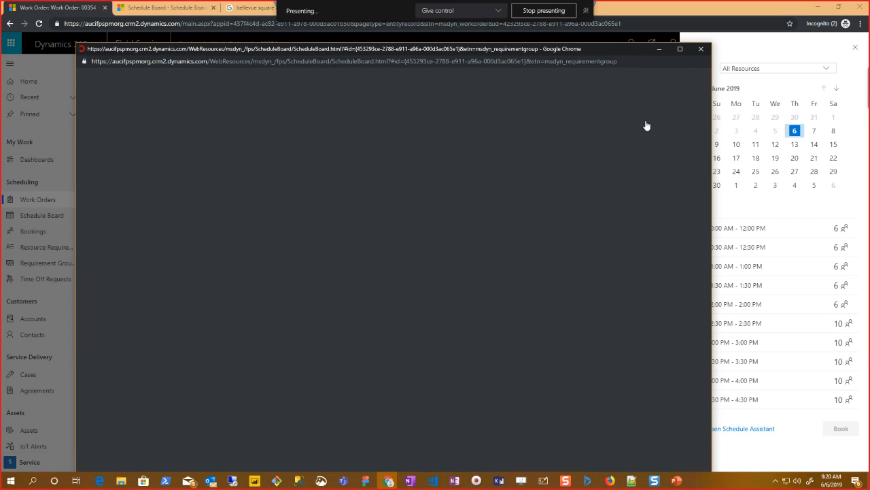
{"action": "left_click", "coordinate": [683, 49]}
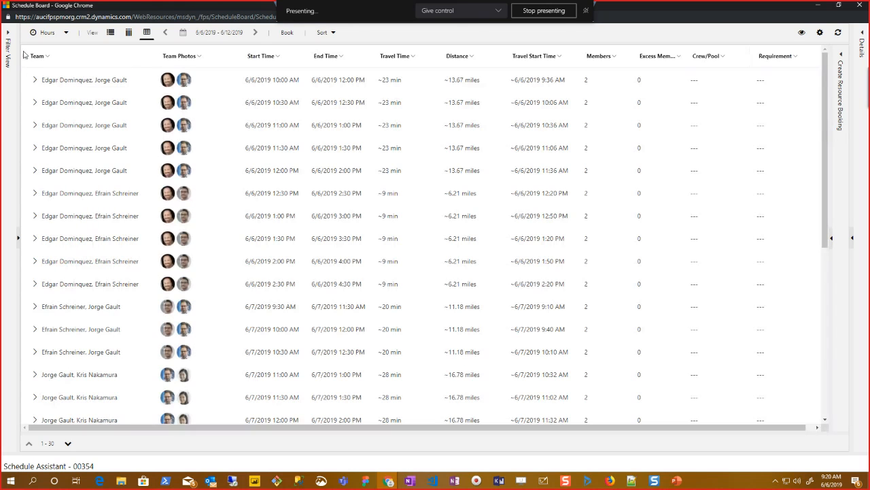
- Select the first team's 6/6/2019 10:00 AM result, show the Schedule Assistant filters, and exit booking without saving
{"action": "left_click", "coordinate": [116, 83]}
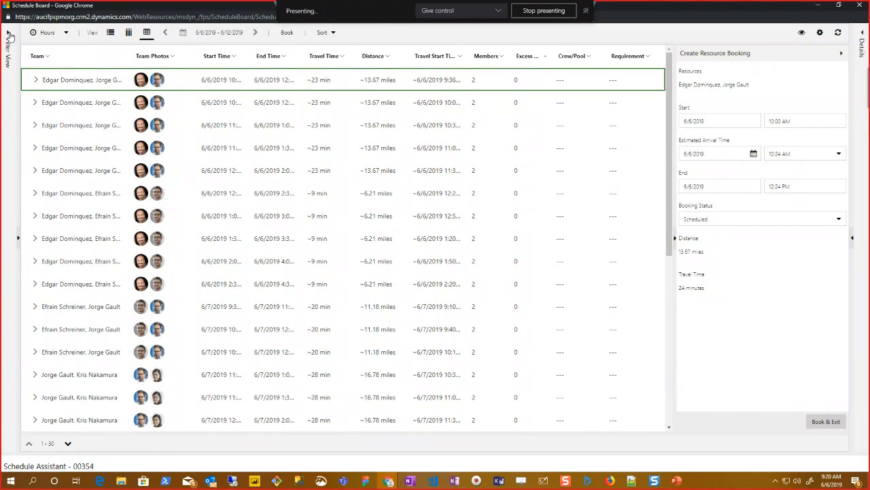
{"action": "left_click", "coordinate": [9, 34]}
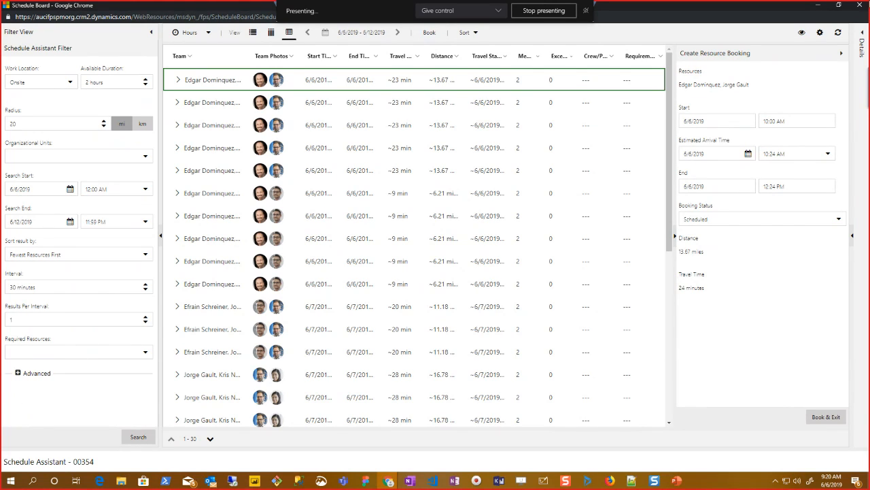
{"action": "left_click", "coordinate": [862, 6]}
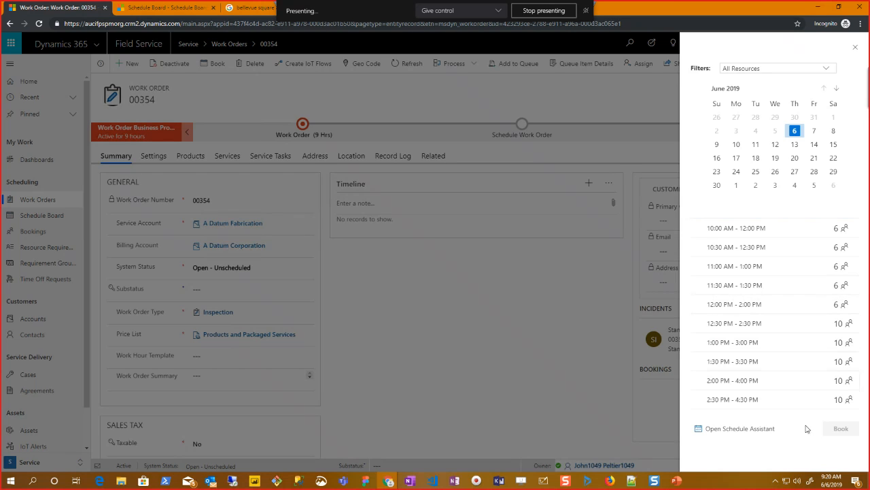
{"action": "left_click", "coordinate": [856, 51]}
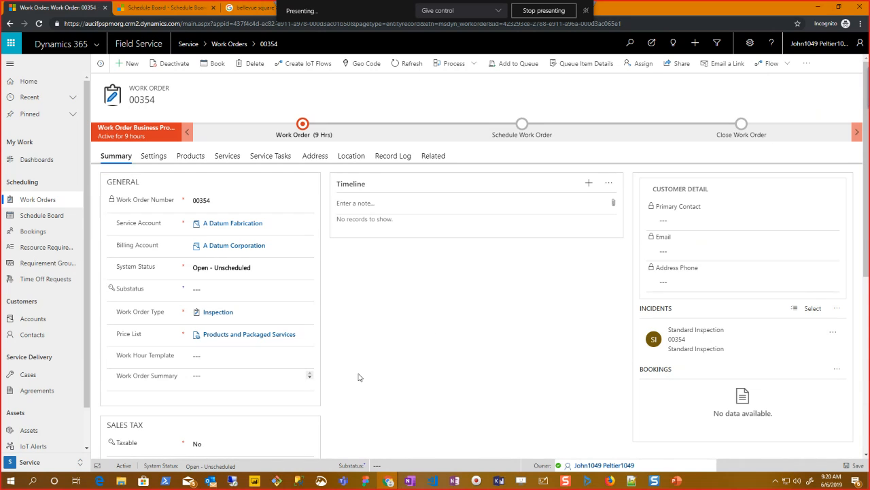
{"action": "scroll", "coordinate": [360, 377], "scroll_direction": "down", "scroll_amount": 1}
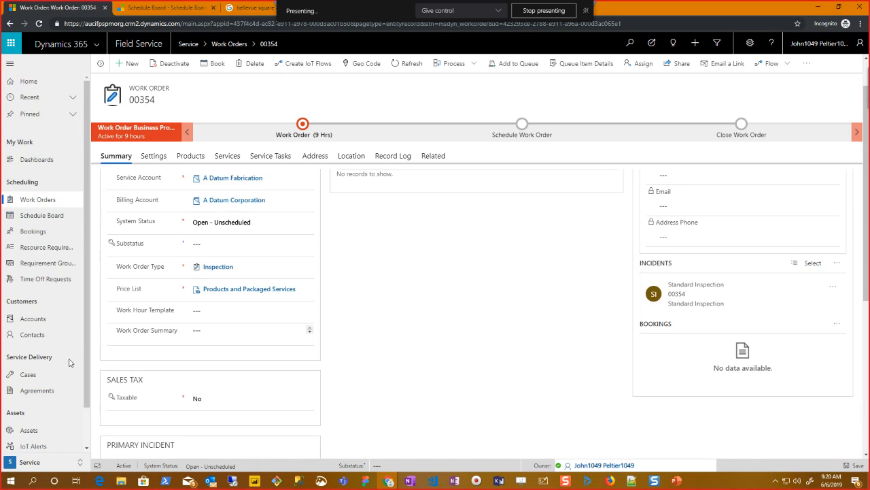
{"action": "scroll", "coordinate": [78, 367], "scroll_direction": "down", "scroll_amount": 1}
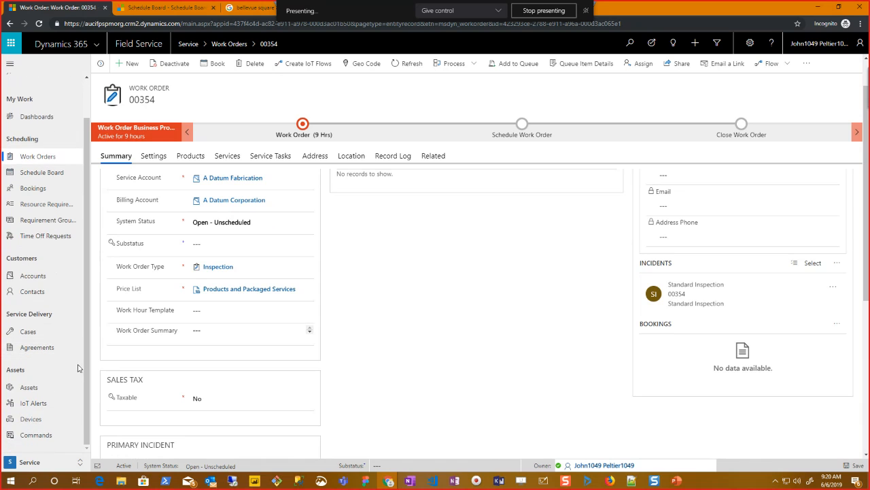
{"action": "left_click", "coordinate": [80, 462]}
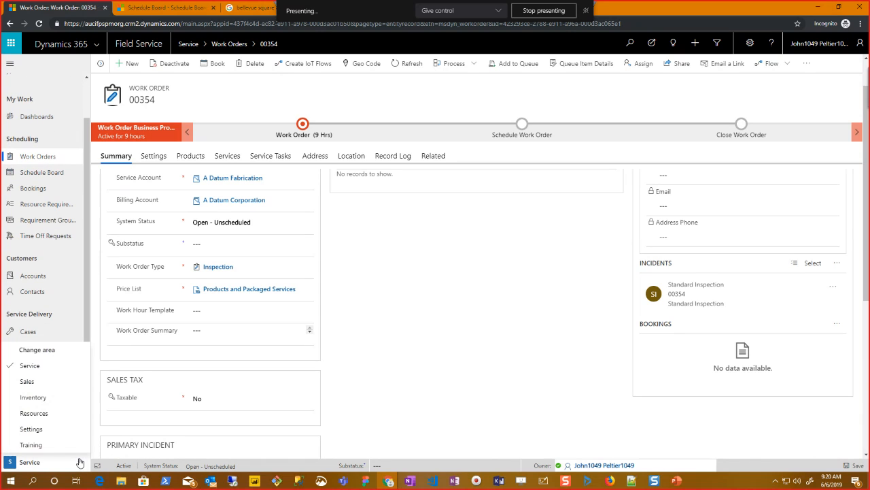
{"action": "left_click", "coordinate": [32, 429]}
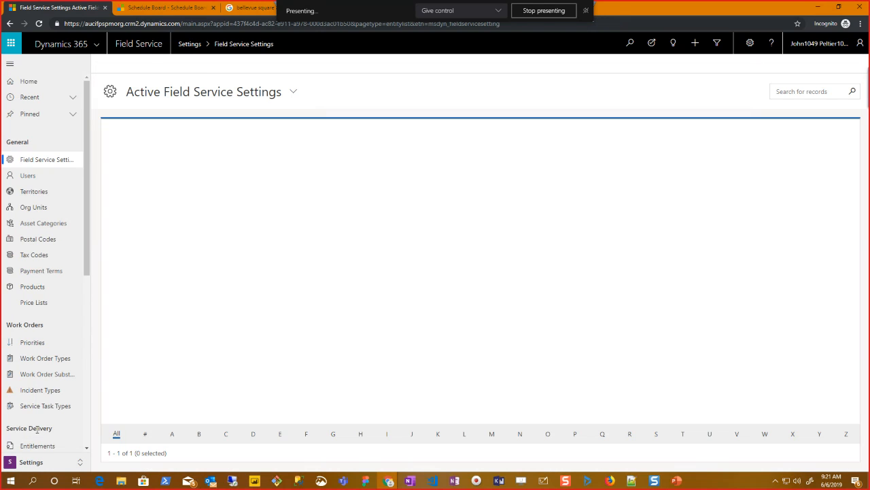
{"action": "scroll", "coordinate": [68, 381], "scroll_direction": "down", "scroll_amount": 5}
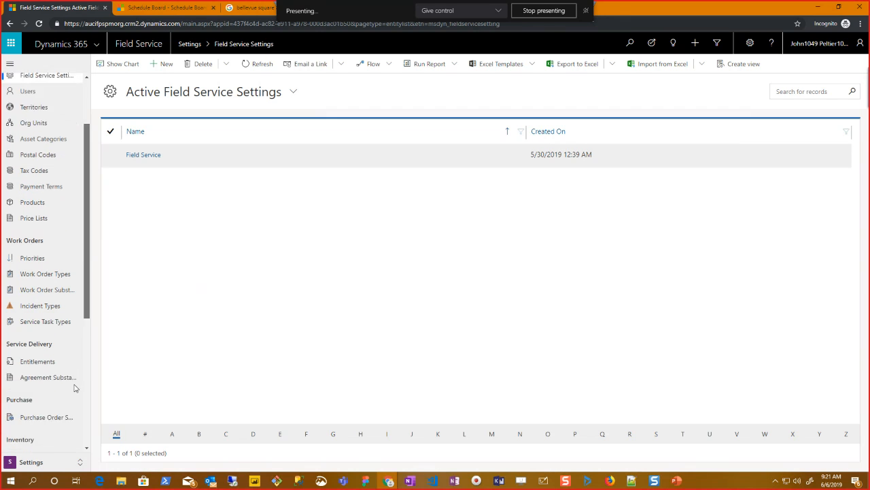
- Open the msdyn_workorder booking setup metadata record in the Resources area and examine its Enable Quick Book setting
{"action": "left_click", "coordinate": [65, 467]}
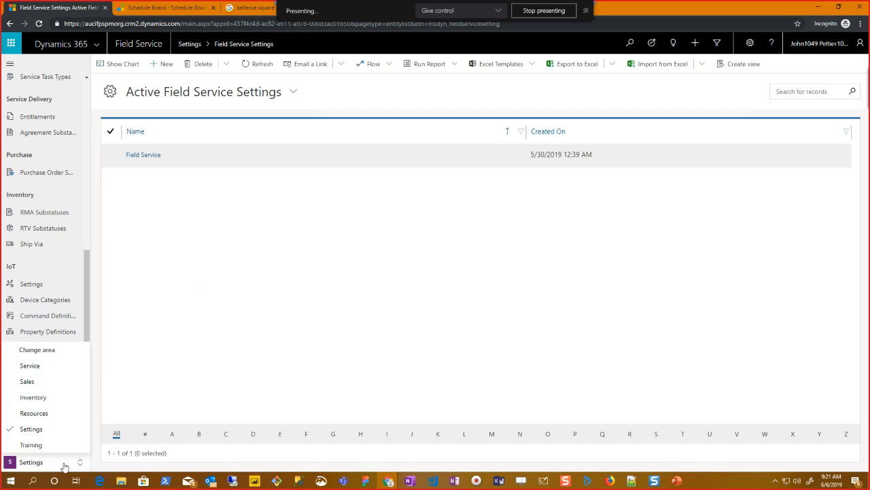
{"action": "left_click", "coordinate": [43, 414]}
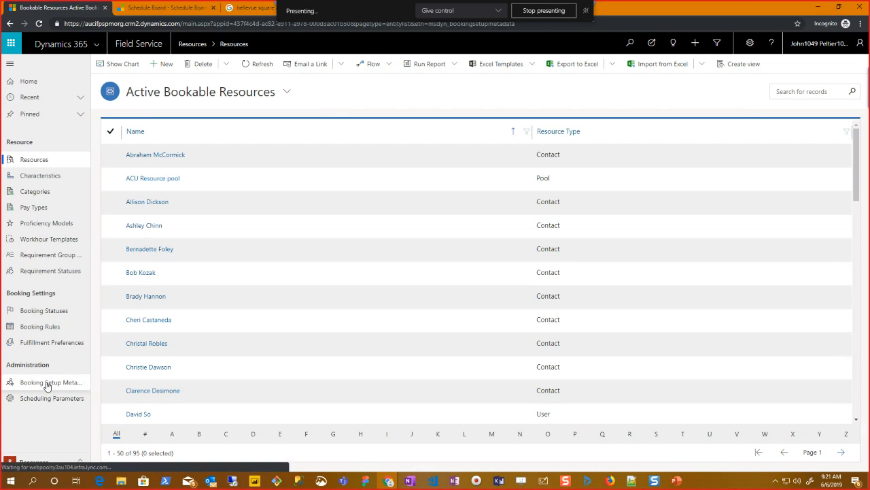
{"action": "left_click", "coordinate": [46, 385]}
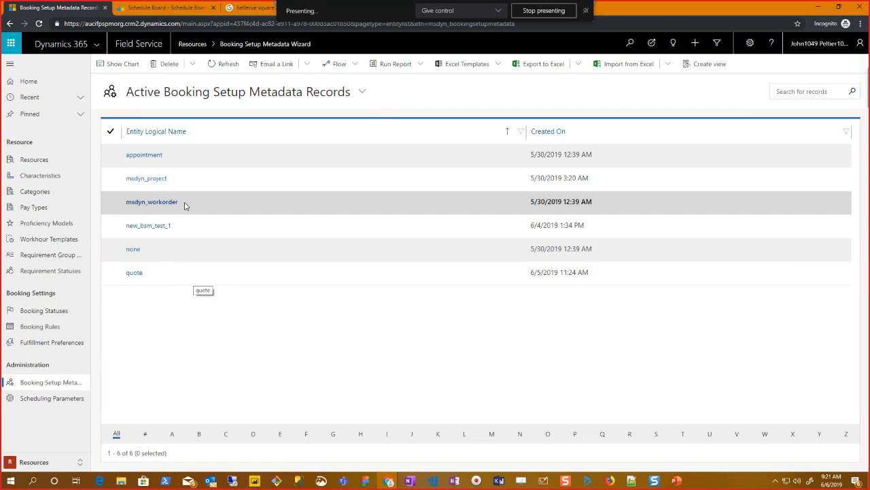
{"action": "double_click", "coordinate": [185, 206]}
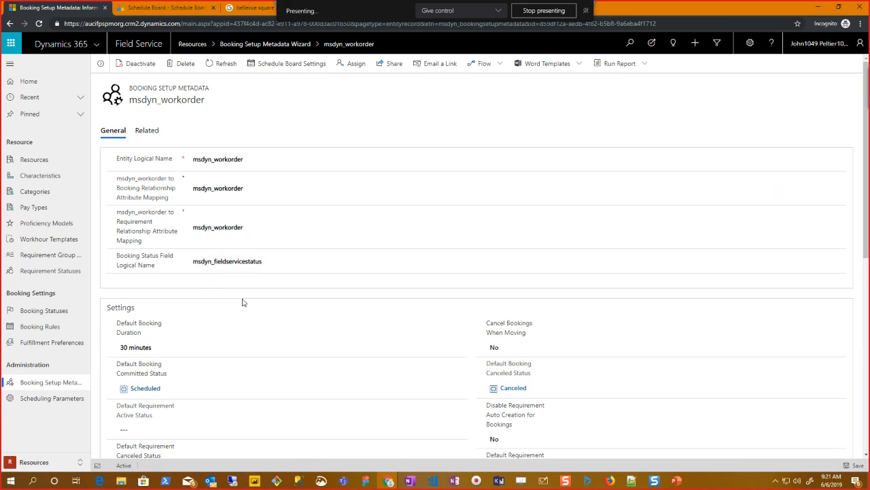
{"action": "scroll", "coordinate": [245, 299], "scroll_direction": "down", "scroll_amount": 2}
{"action": "scroll", "coordinate": [245, 299], "scroll_direction": "down", "scroll_amount": 3}
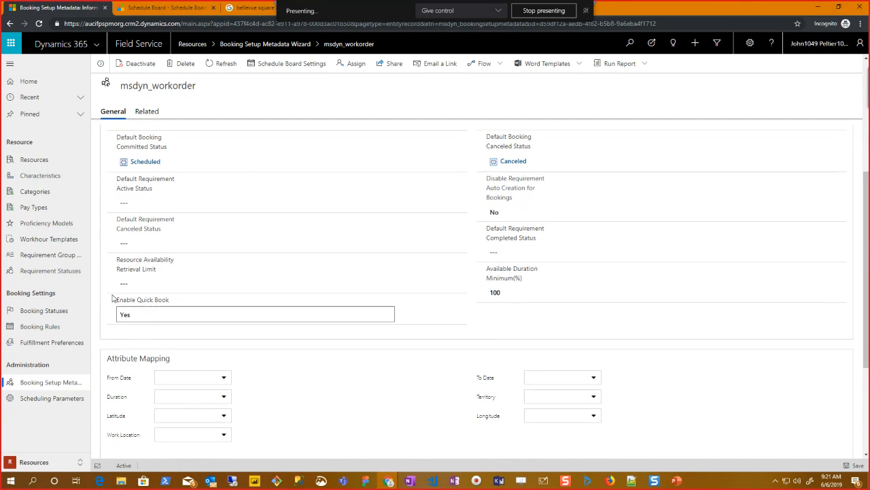
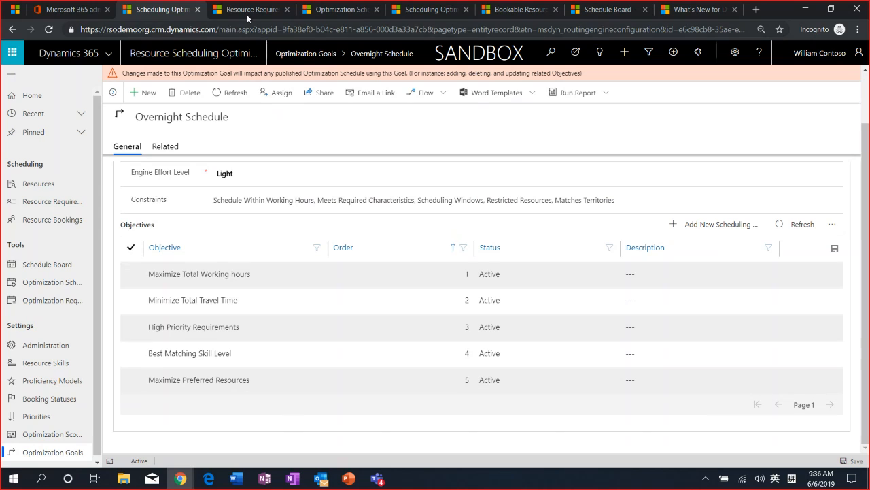
- Compare the resource requirement's skills and resource preferences with the ordered objectives of the Overnight Schedule optimization goal
{"action": "left_click", "coordinate": [246, 9]}
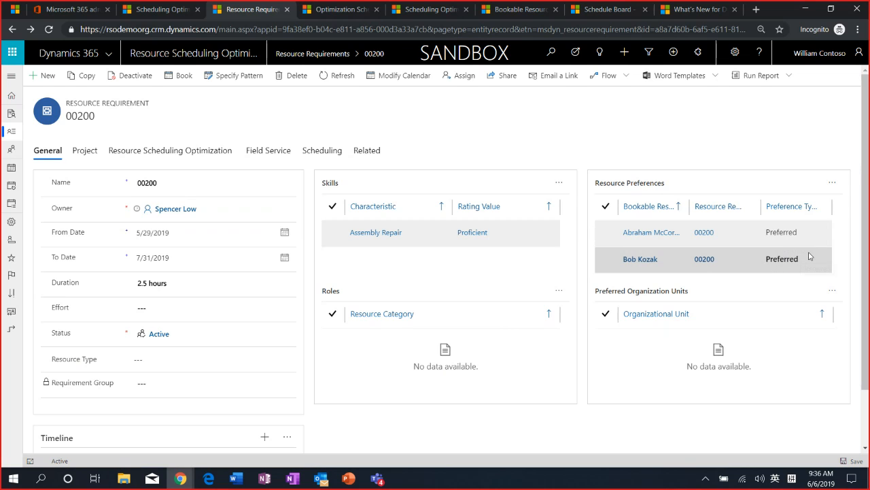
{"action": "left_click", "coordinate": [160, 9]}
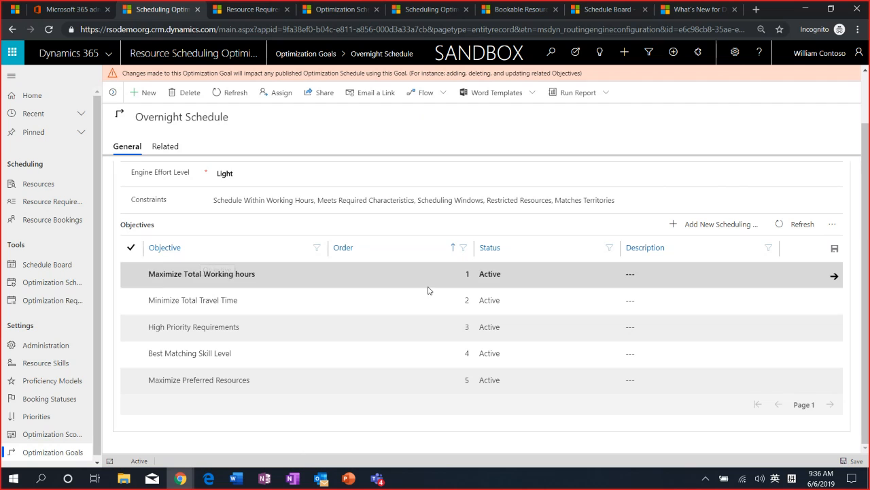
{"action": "left_click", "coordinate": [238, 13]}
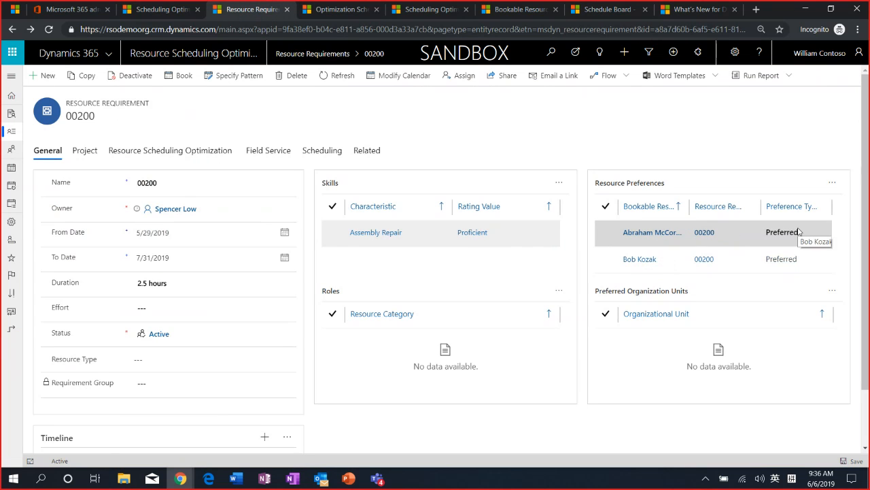
{"action": "left_click", "coordinate": [156, 12]}
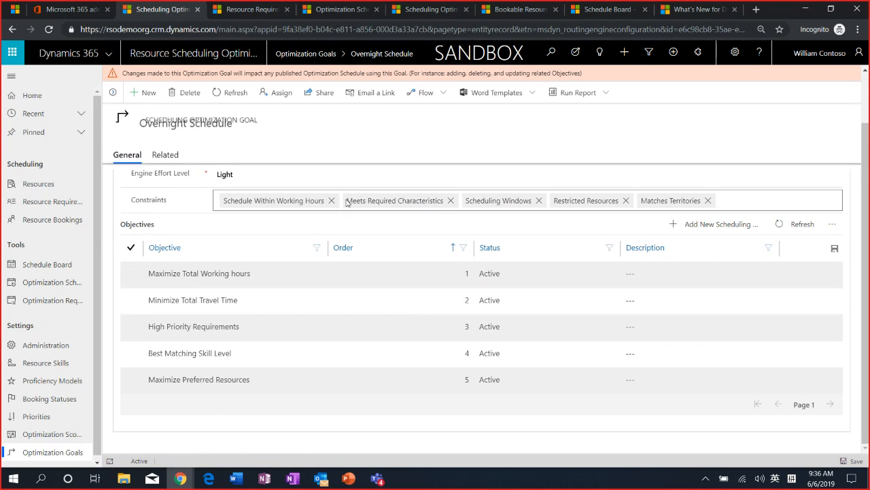
{"action": "left_click_drag", "start_coordinate": [441, 298], "coordinate": [413, 309]}
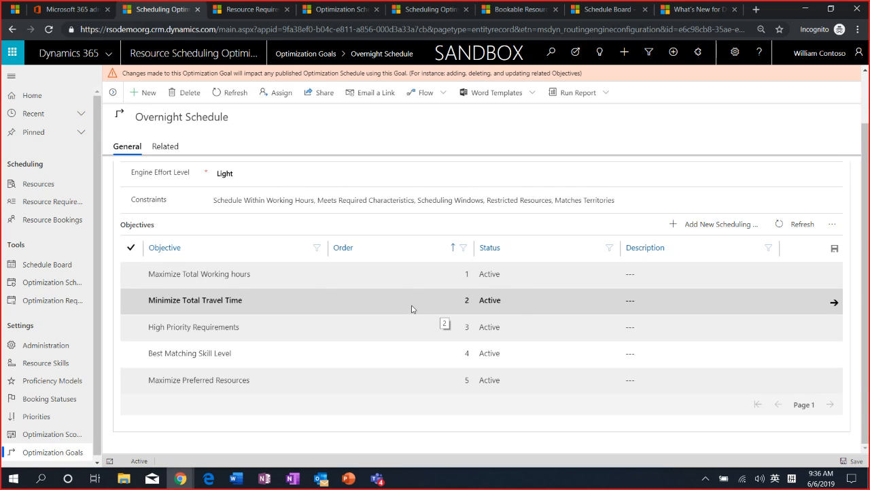
{"action": "left_click_drag", "start_coordinate": [411, 308], "coordinate": [417, 308]}
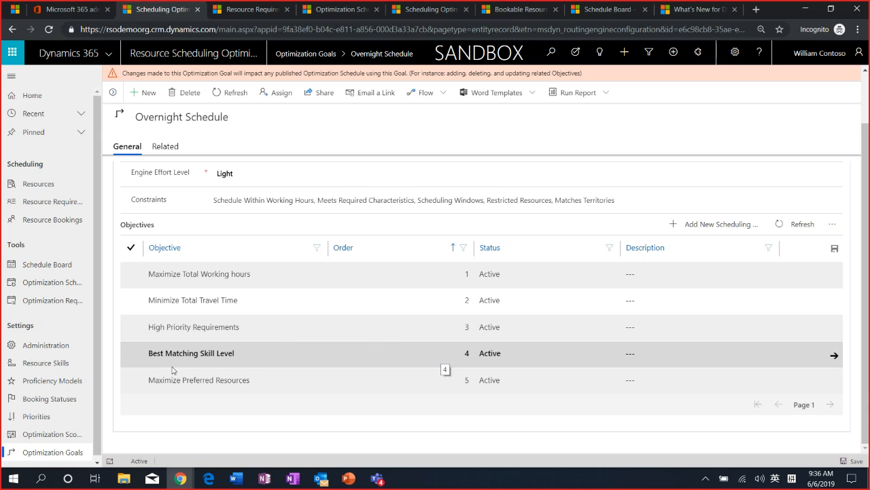
- Check the Proficient rating value required for the Assembly Repair skill and return to the Overnight Schedule goal
{"action": "left_click", "coordinate": [255, 13]}
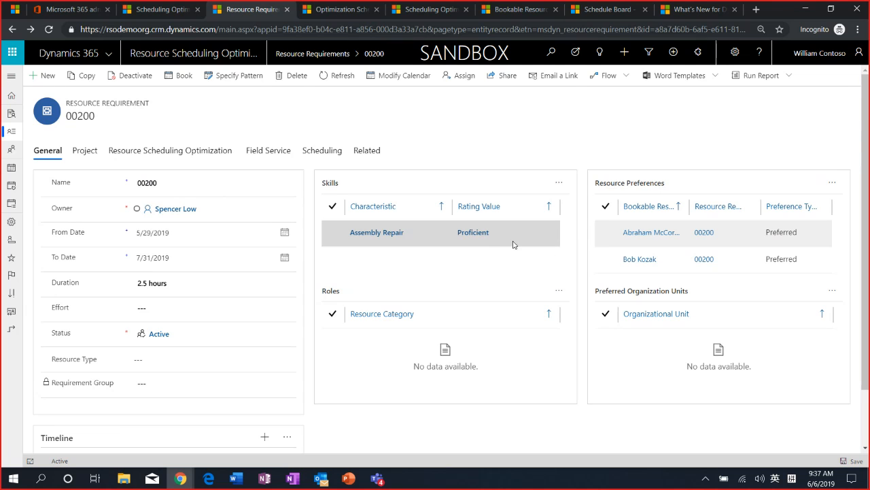
{"action": "left_click", "coordinate": [472, 233]}
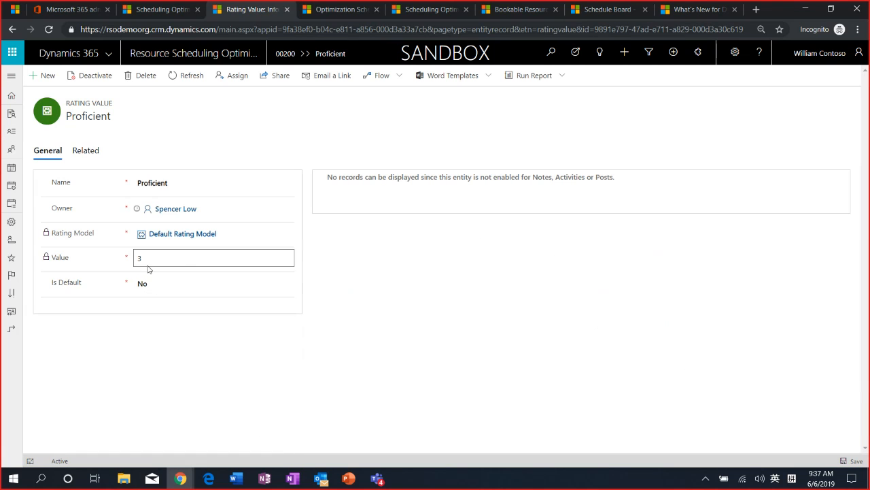
{"action": "left_click", "coordinate": [13, 30]}
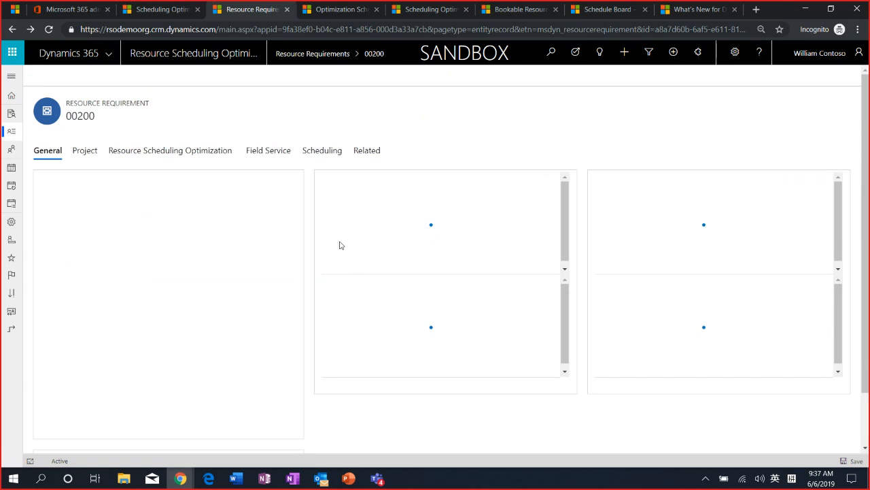
{"action": "left_click", "coordinate": [151, 9]}
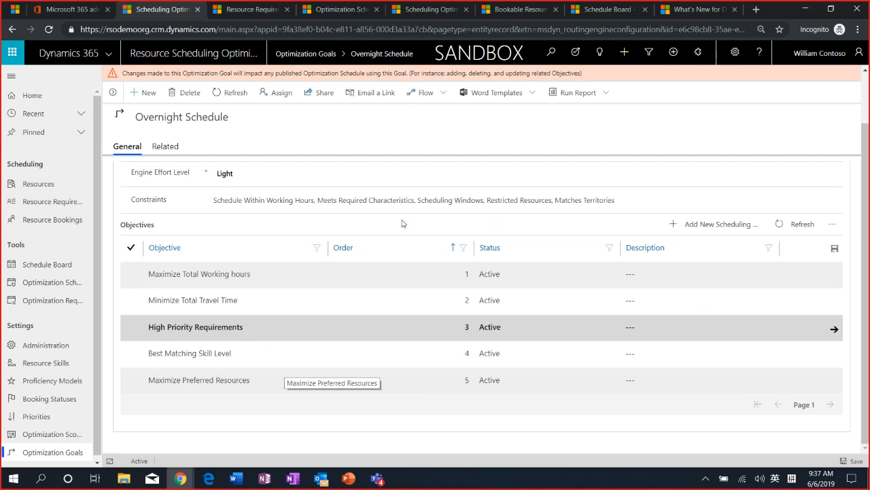
- Read how the Meets Required Characteristics constraint affects skill-level scores in the v3.0 release article, and return to the Overnight Schedule goal
{"action": "left_click", "coordinate": [682, 11]}
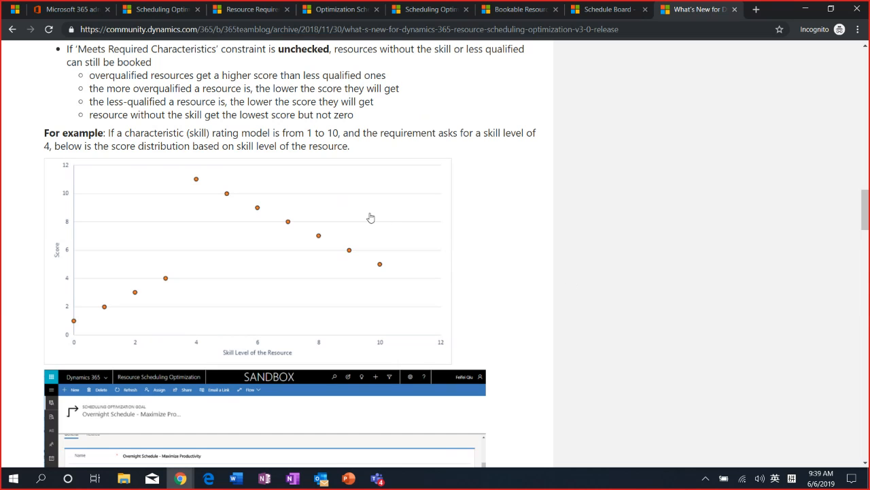
{"action": "scroll", "coordinate": [350, 295], "scroll_direction": "up", "scroll_amount": 2}
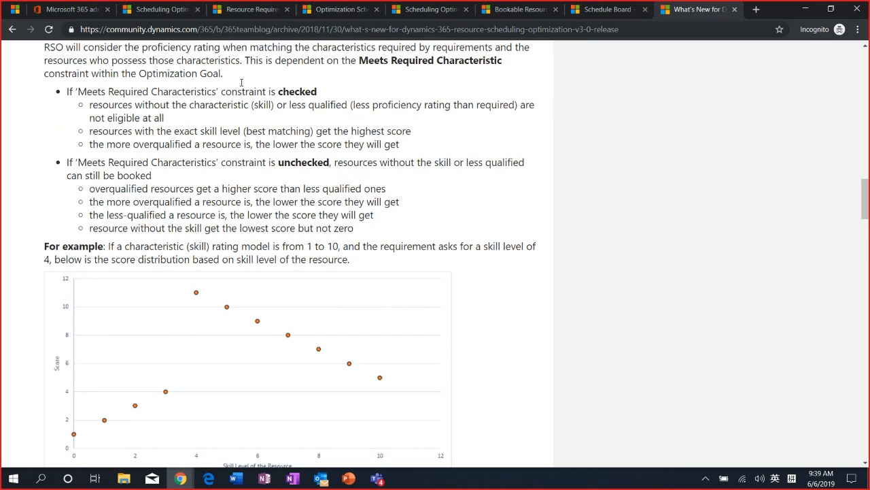
{"action": "left_click", "coordinate": [165, 9]}
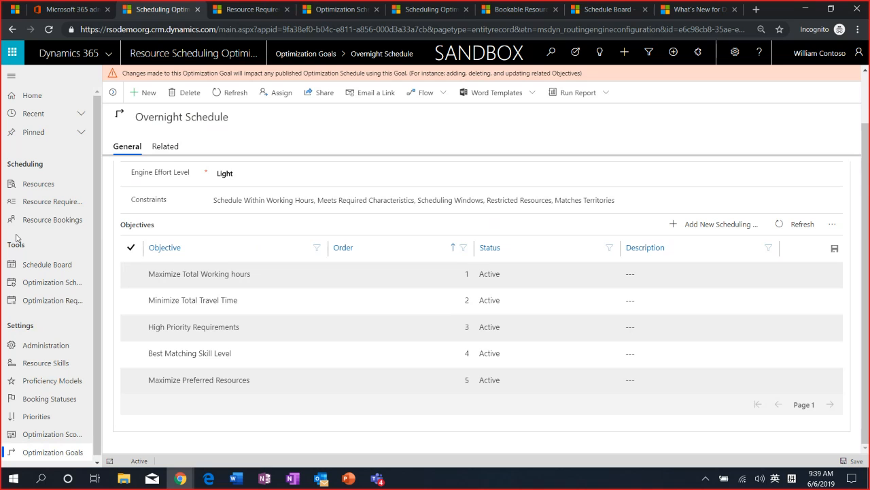
- Open the Munich schedule's Completed With Conflicts request, examine its conflicted booking, and show the options for applying changes, including Apply With Overwrite
{"action": "left_click", "coordinate": [321, 12]}
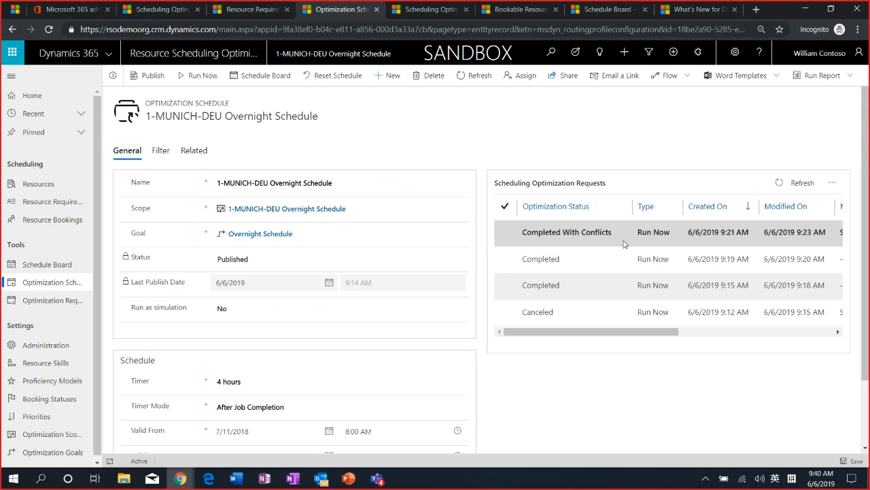
{"action": "double_click", "coordinate": [514, 240]}
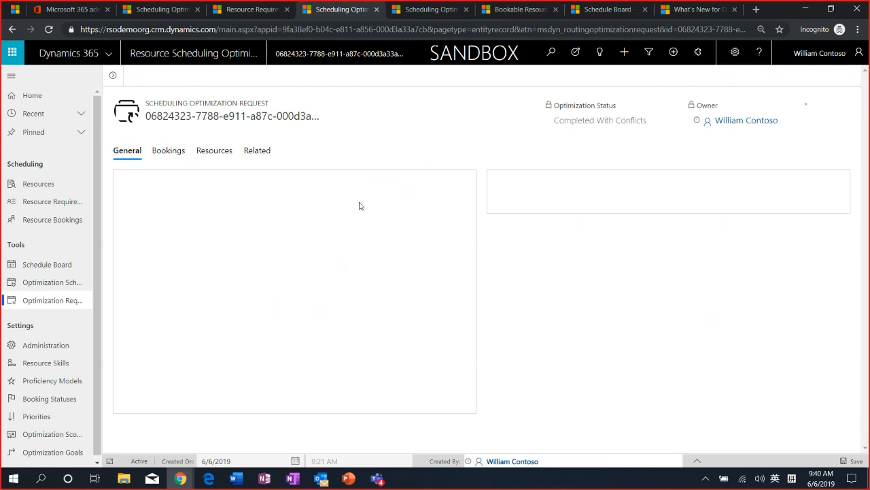
{"action": "left_click", "coordinate": [418, 11]}
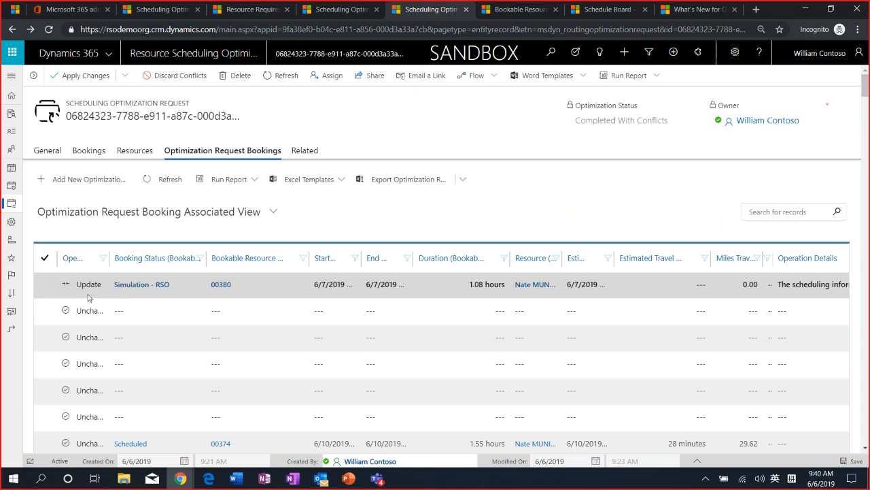
{"action": "mouse_move", "coordinate": [67, 287]}
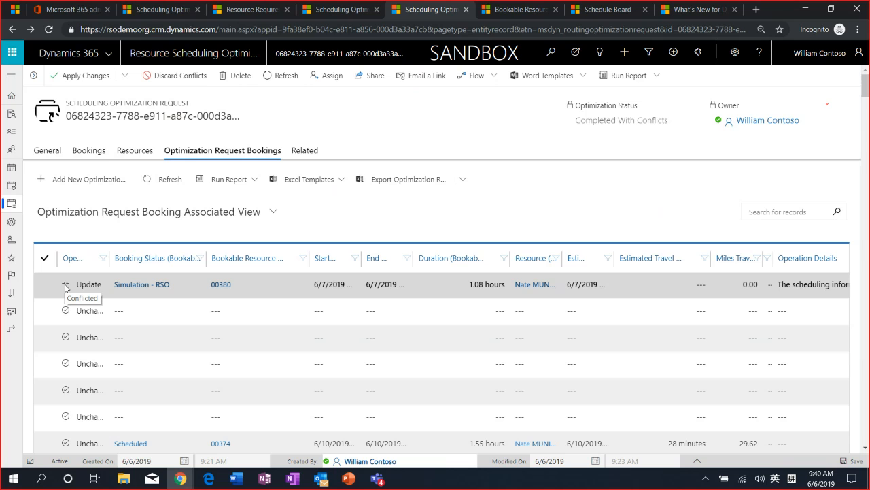
{"action": "mouse_move", "coordinate": [800, 280]}
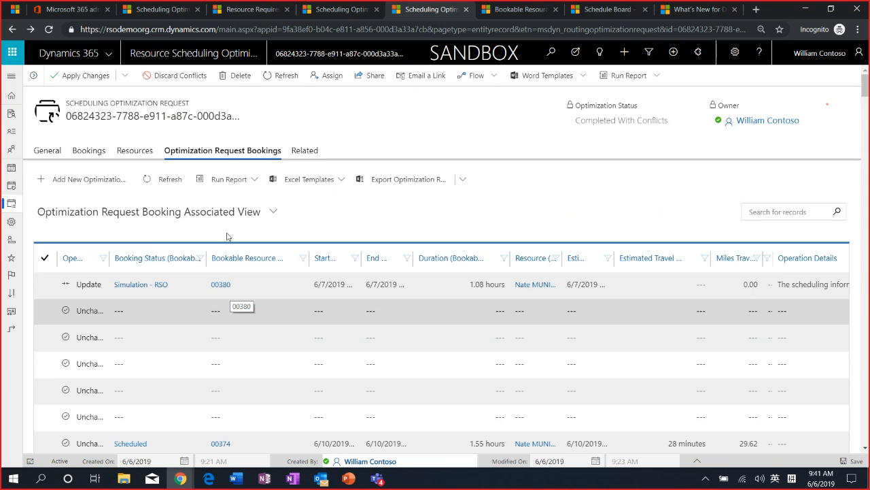
{"action": "left_click", "coordinate": [124, 80]}
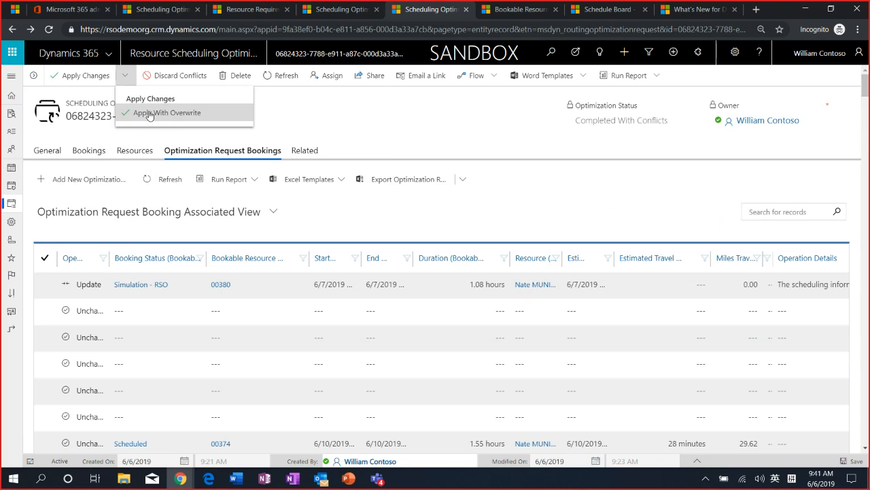
{"action": "left_click", "coordinate": [65, 307]}
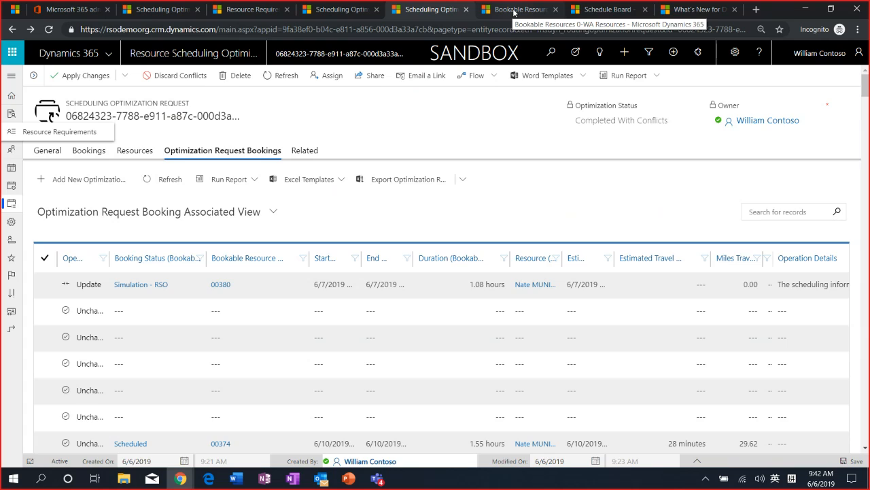
- Show the work hours calendar of the first resource in 0-WA Resources and open a new recurring weekly schedule
{"action": "left_click", "coordinate": [514, 12]}
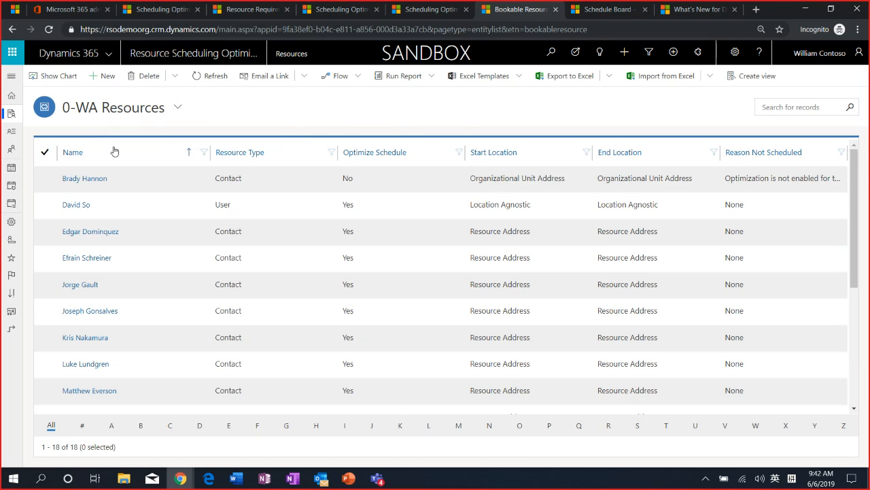
{"action": "left_click", "coordinate": [46, 179]}
{"action": "left_click", "coordinate": [178, 81]}
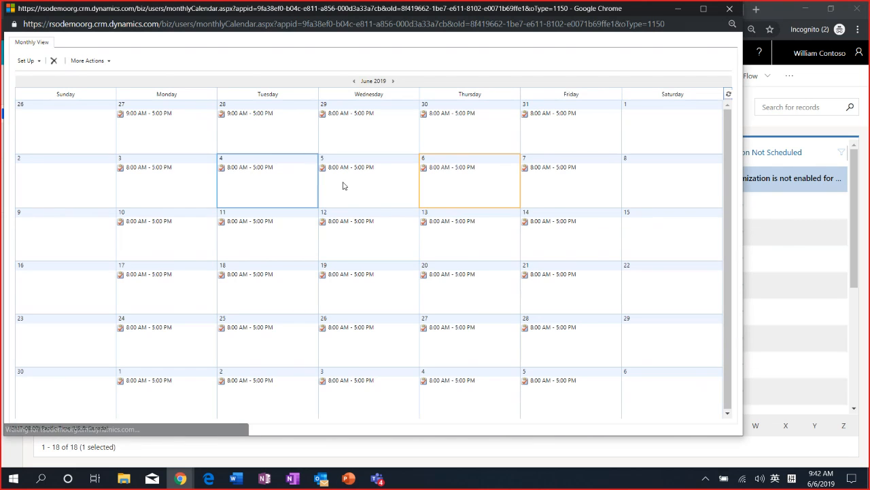
{"action": "left_click", "coordinate": [38, 61]}
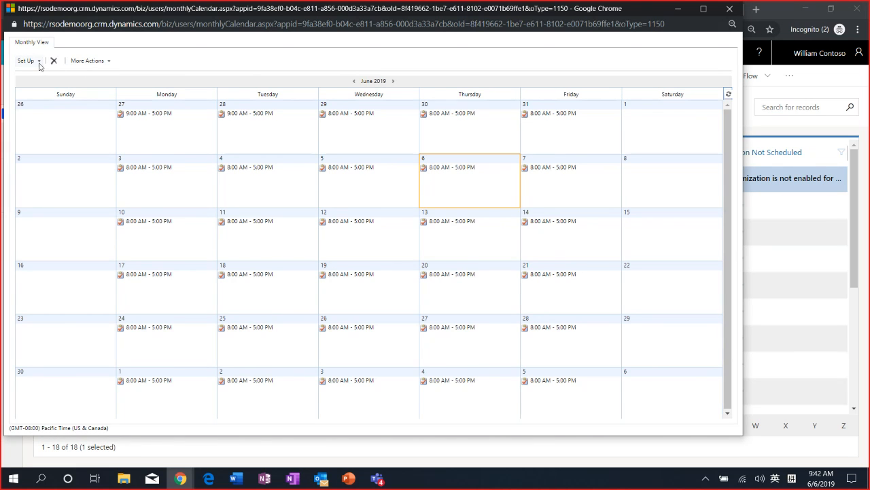
{"action": "left_click", "coordinate": [43, 81]}
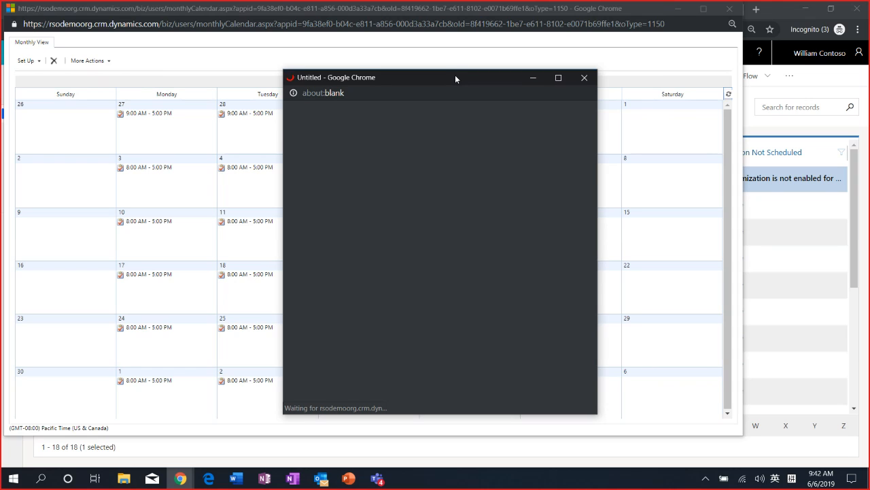
{"action": "left_click_drag", "start_coordinate": [456, 78], "coordinate": [445, 104]}
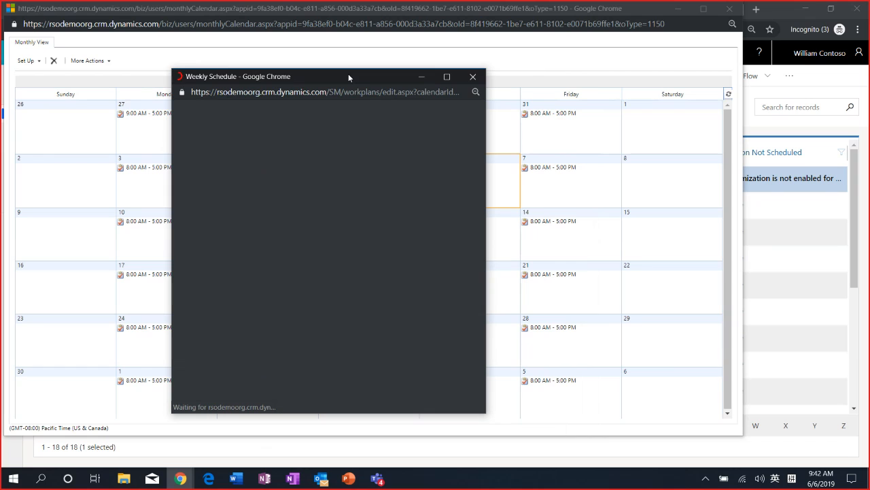
{"action": "left_click_drag", "start_coordinate": [363, 77], "coordinate": [479, 77]}
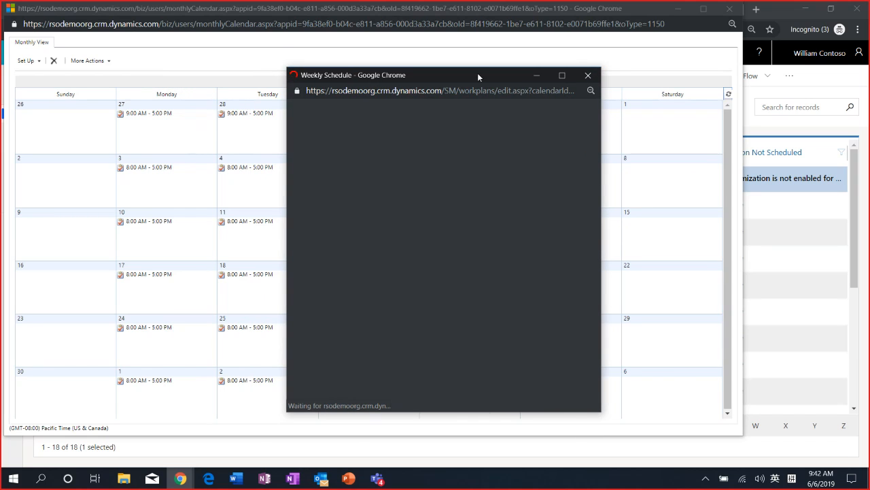
{"action": "left_click_drag", "start_coordinate": [455, 74], "coordinate": [425, 76]}
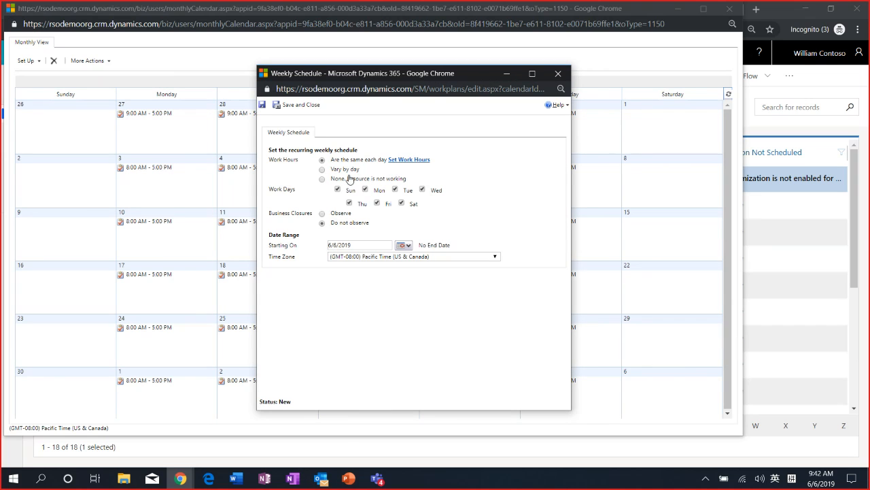
- Show the capacity in the weekly work hours, enter a capacity of 2, and return to the resource list without saving
{"action": "left_click", "coordinate": [416, 160]}
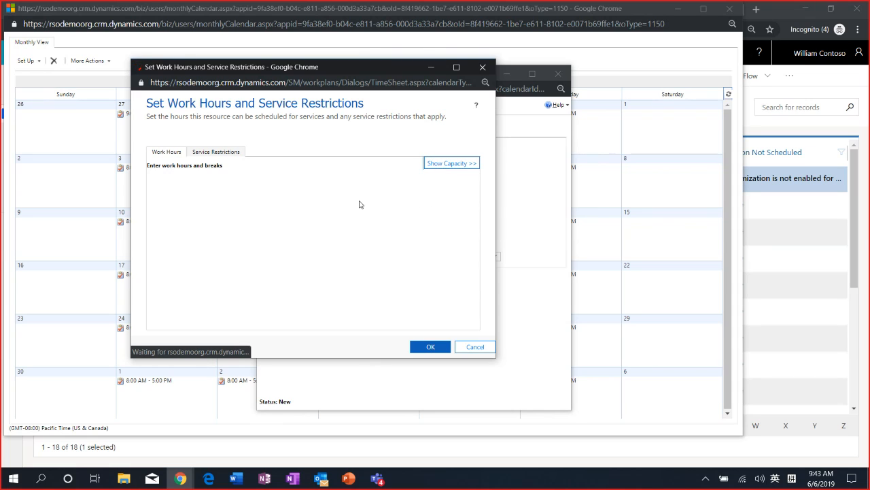
{"action": "left_click", "coordinate": [456, 170]}
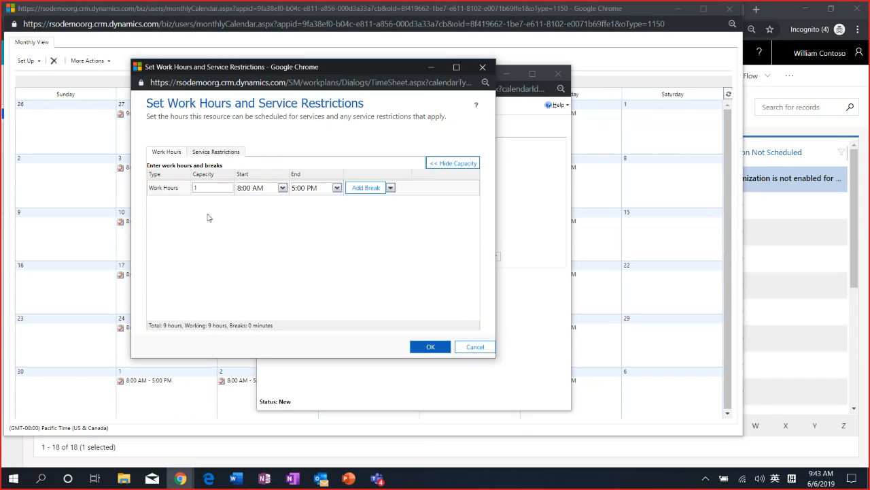
{"action": "double_click", "coordinate": [204, 189]}
{"action": "type", "text": "2"}
{"action": "left_click", "coordinate": [808, 75]}
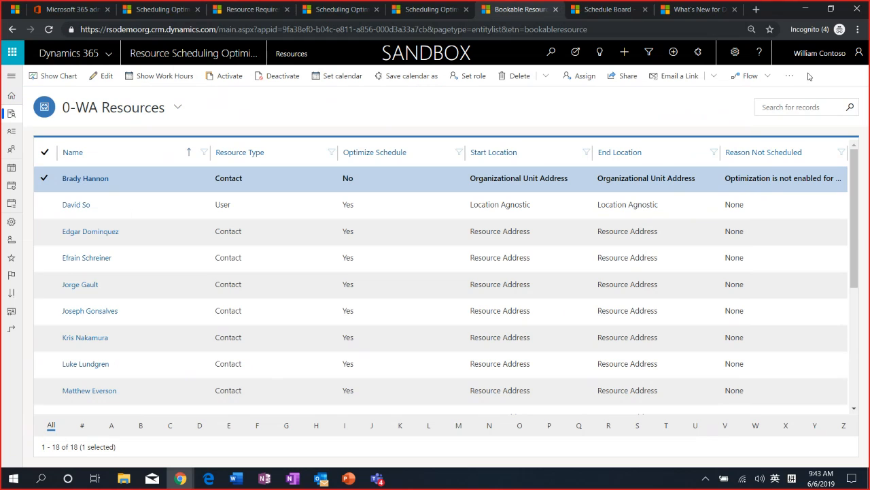
- Examine the resource with two rows of overlapping bookings on the 0-WA Overnight Schedule board
{"action": "left_click", "coordinate": [600, 9]}
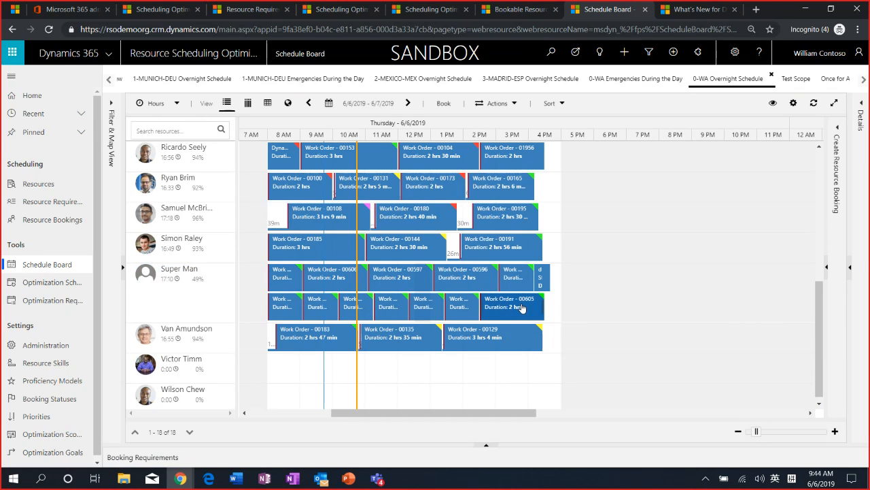
{"action": "left_click", "coordinate": [212, 275]}
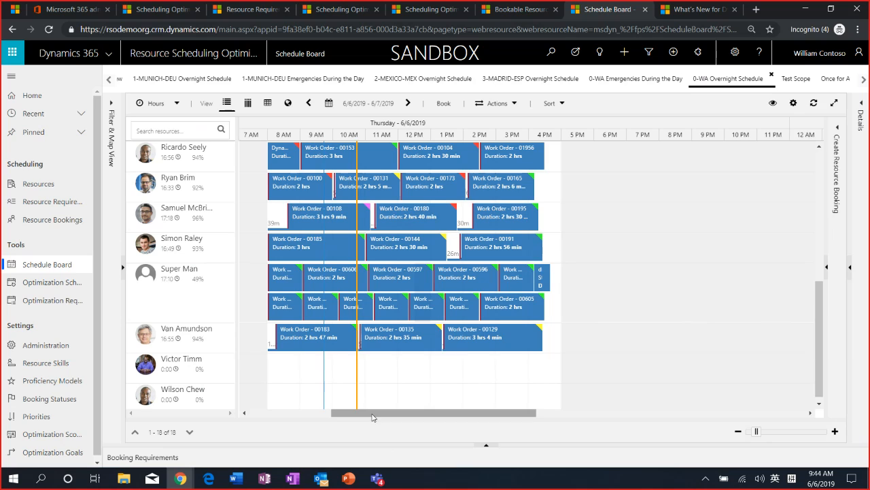
{"action": "left_click_drag", "start_coordinate": [374, 417], "coordinate": [372, 416]}
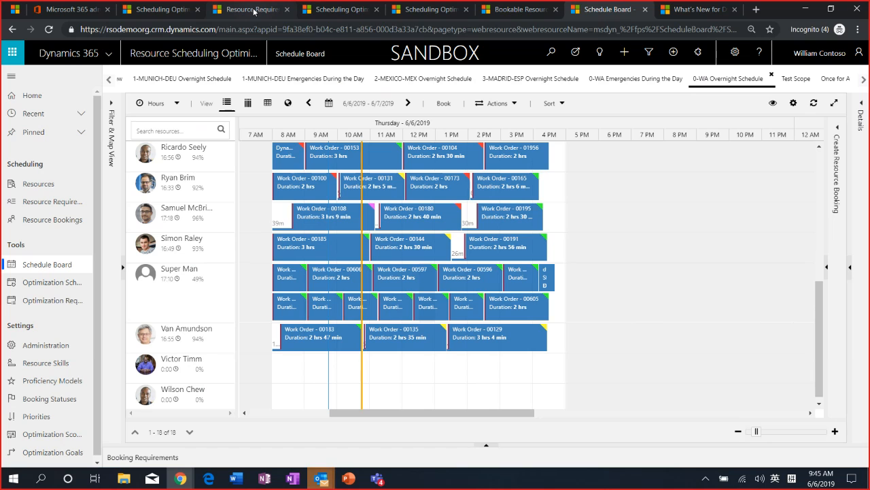
- Run the 1-MUNICH-DEU Overnight Schedule immediately and refresh its list of optimization requests
{"action": "left_click", "coordinate": [340, 11]}
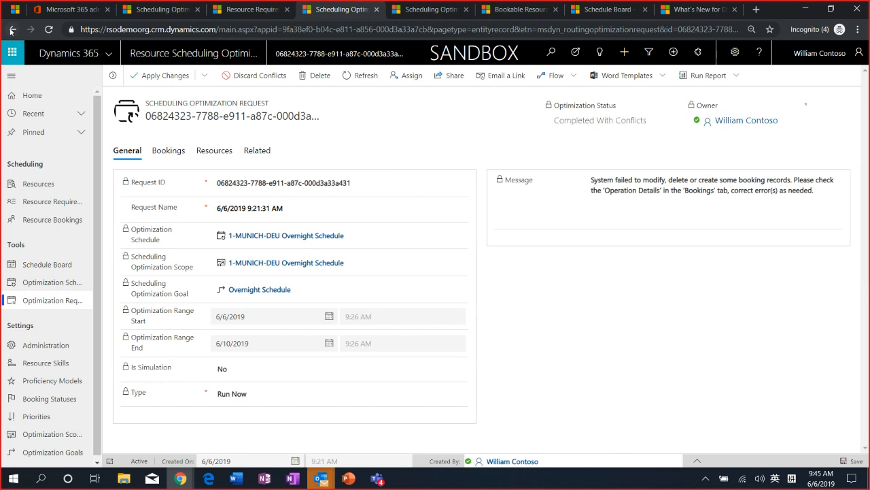
{"action": "left_click", "coordinate": [11, 30]}
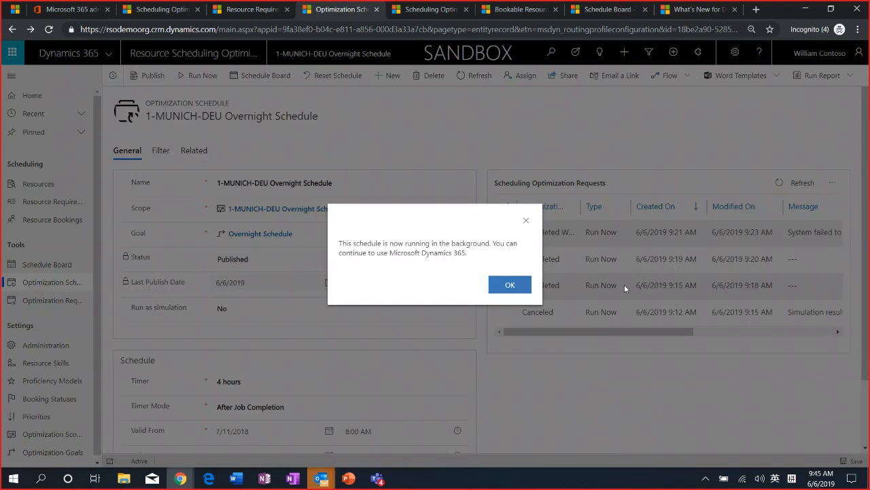
{"action": "left_click", "coordinate": [503, 285]}
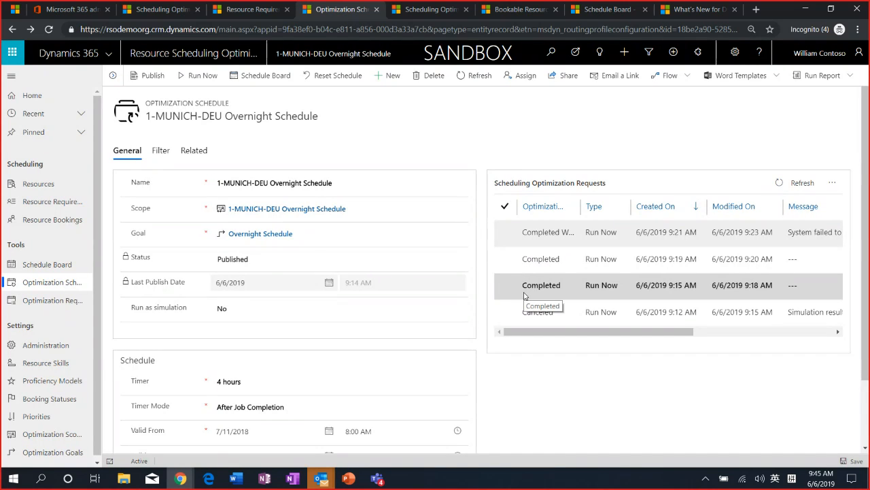
{"action": "left_click", "coordinate": [782, 187]}
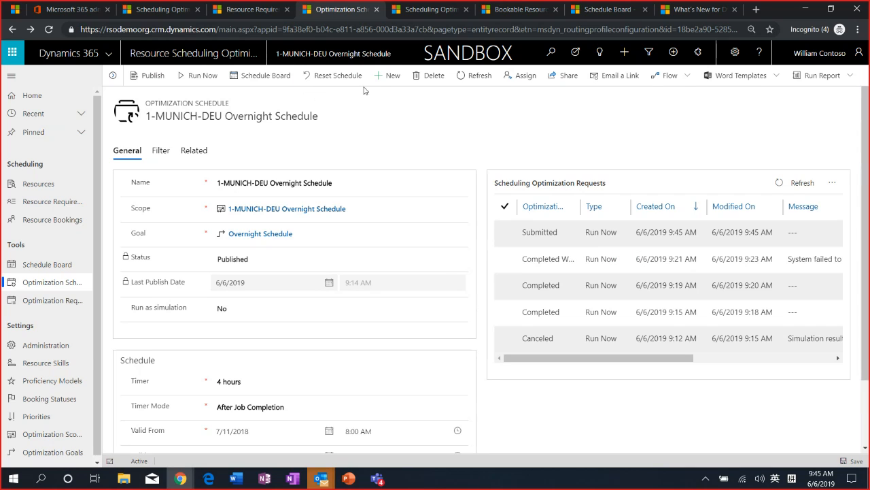
- Open the newly submitted optimization request of the Munich schedule and cancel it
{"action": "double_click", "coordinate": [583, 233]}
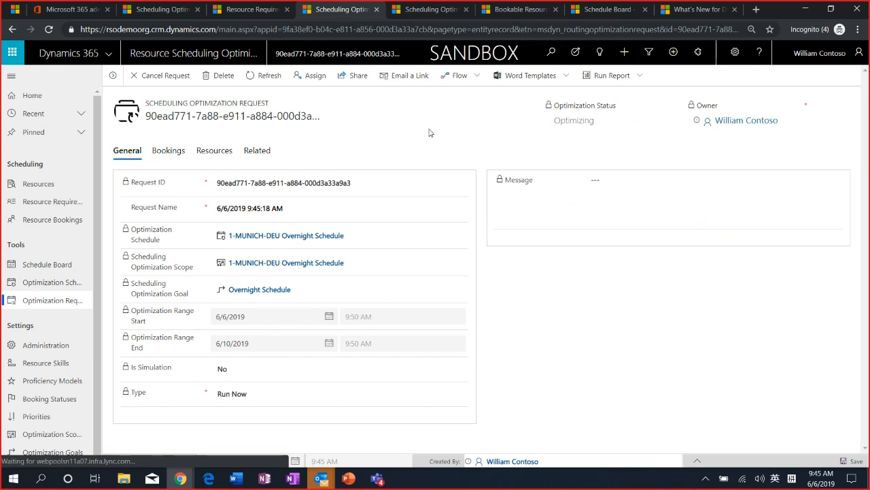
{"action": "left_click", "coordinate": [166, 76]}
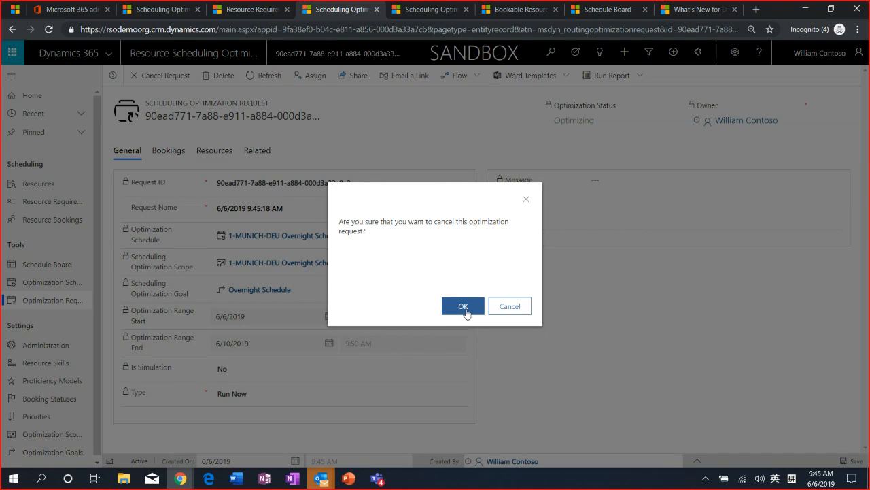
{"action": "left_click", "coordinate": [466, 312]}
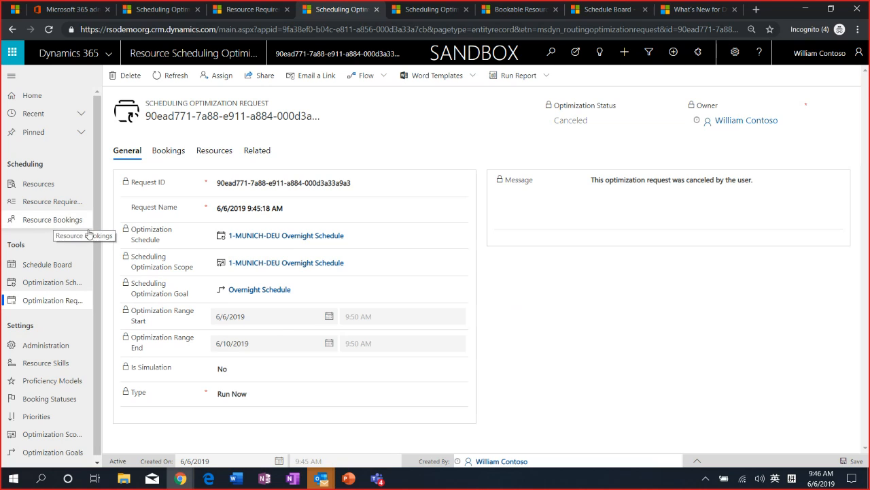
- Review the 0-WA Overnight Schedule, and examine the booking and optimization range settings of the 0-WA Emergencies During the Day scope
{"action": "left_click", "coordinate": [66, 283]}
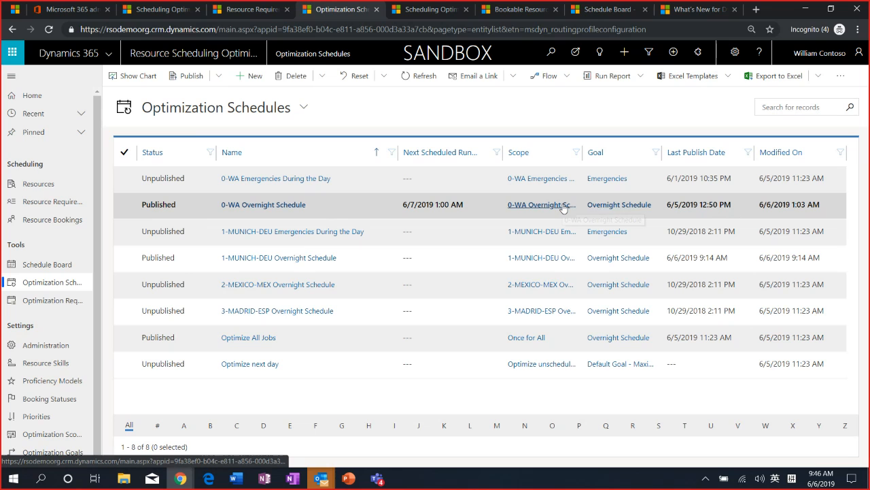
{"action": "double_click", "coordinate": [358, 206]}
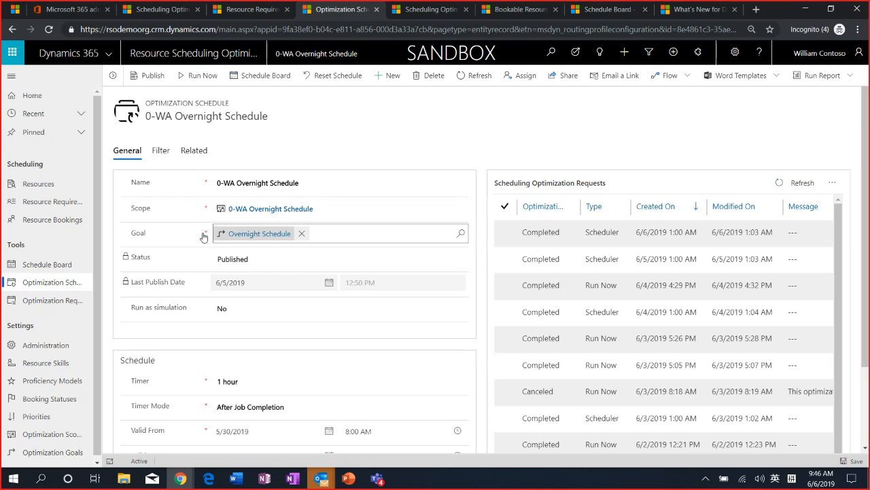
{"action": "left_click", "coordinate": [57, 289]}
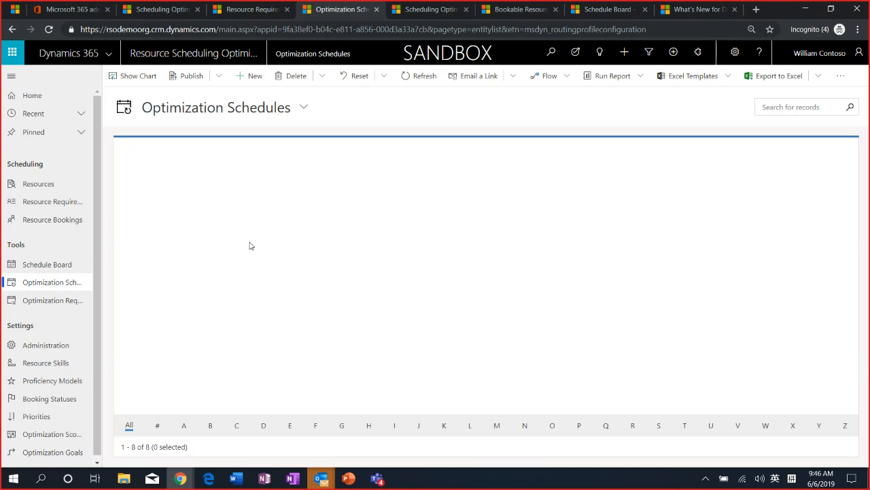
{"action": "left_click", "coordinate": [539, 180]}
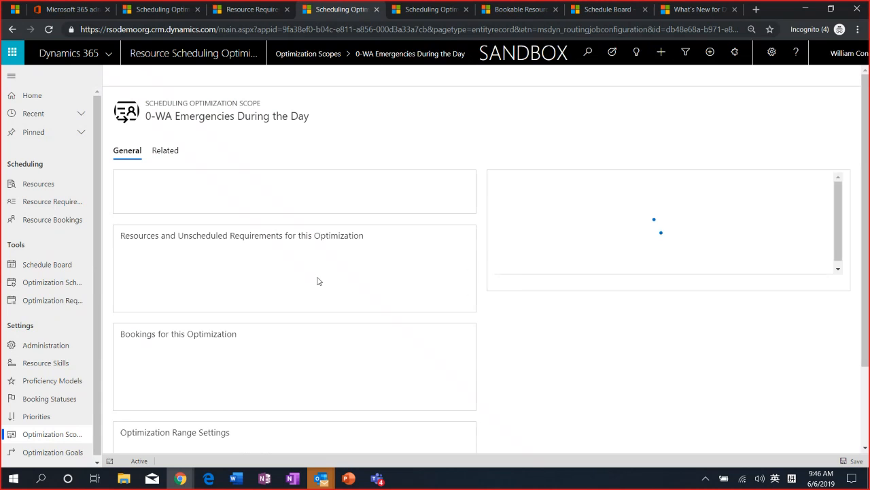
{"action": "scroll", "coordinate": [370, 353], "scroll_direction": "down", "scroll_amount": 2}
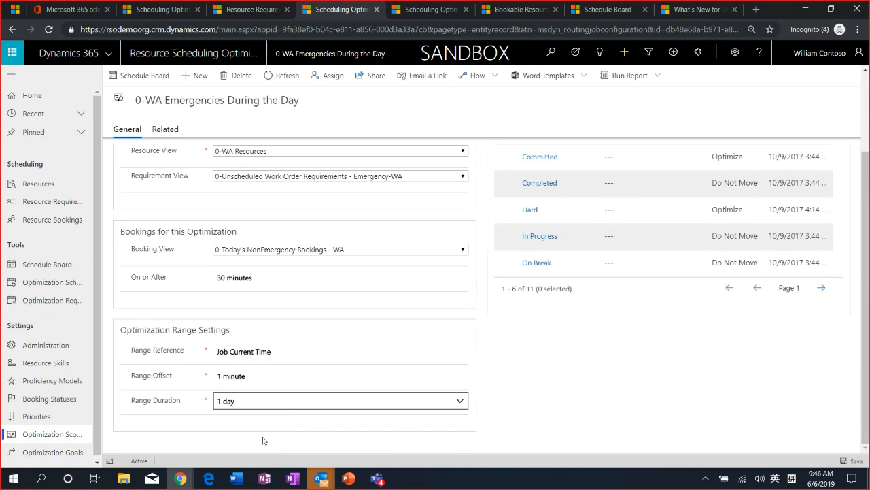
- Set the range duration of the 0-WA Emergencies During the Day scope to 6 hours
{"action": "left_click", "coordinate": [458, 403]}
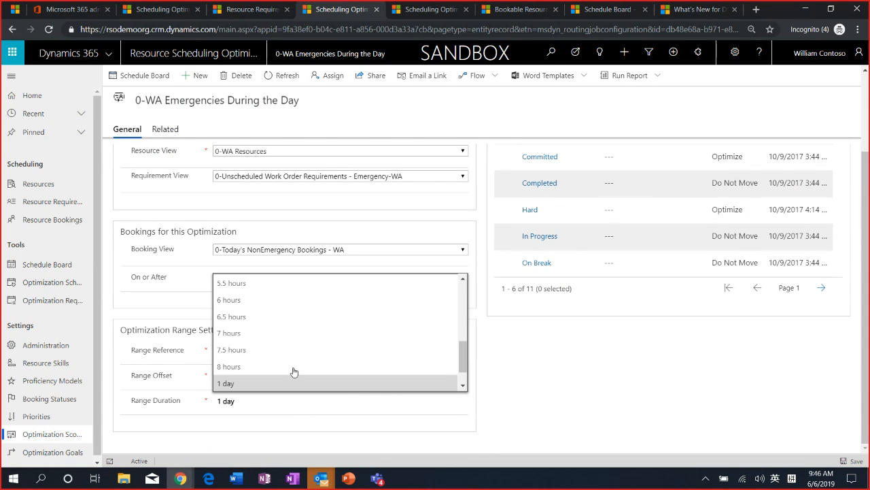
{"action": "left_click", "coordinate": [249, 299]}
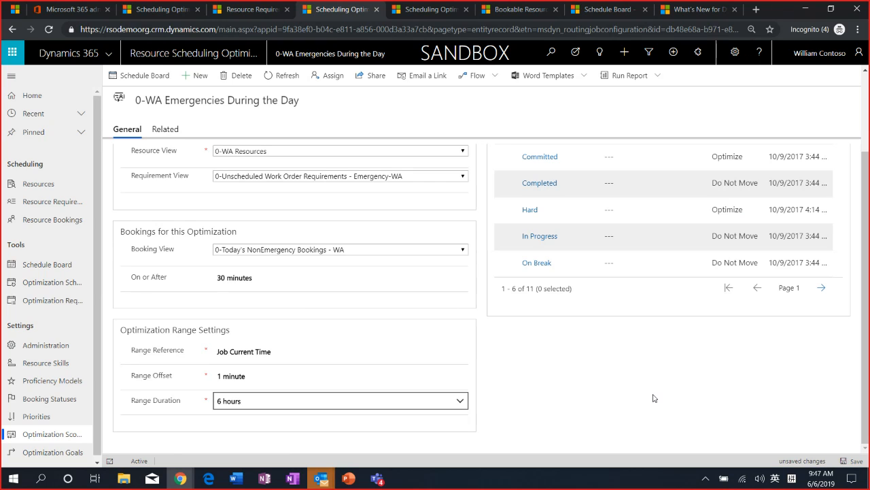
{"action": "left_click", "coordinate": [650, 397]}
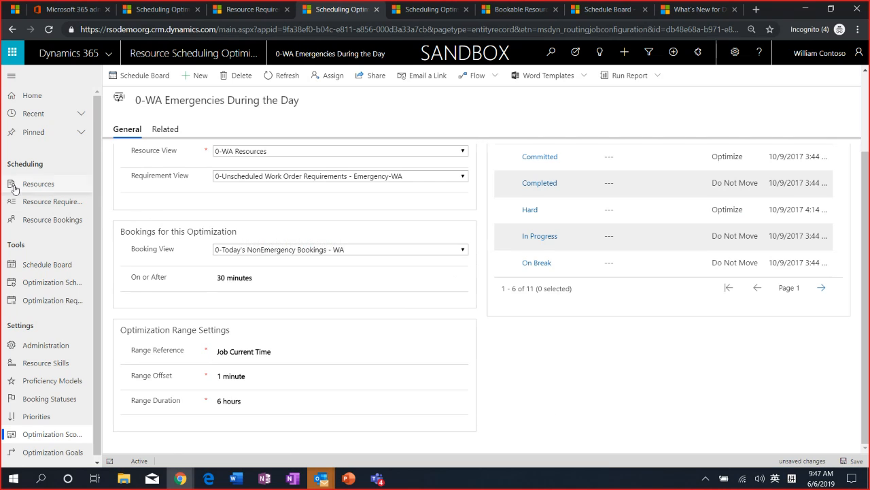
- In the Overnight Schedule optimization goal, move the Maximize Preferred Resources objective up two places to order 3
{"action": "left_click", "coordinate": [146, 16]}
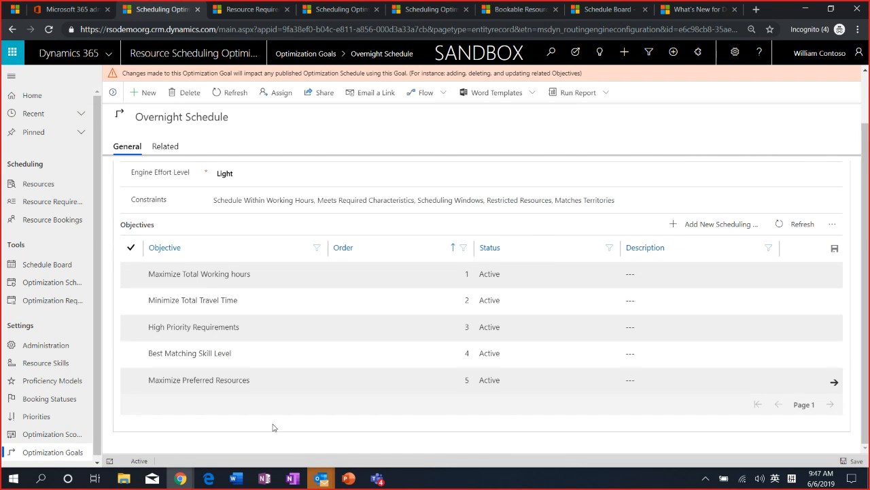
{"action": "left_click", "coordinate": [132, 382]}
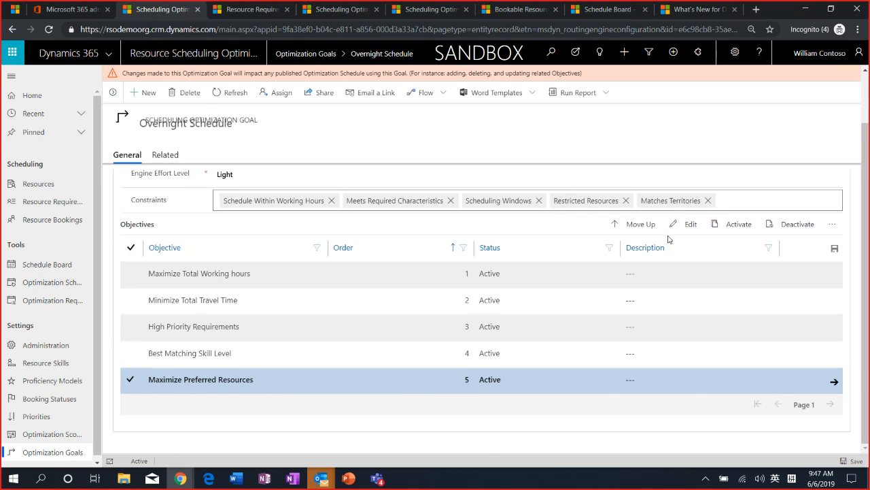
{"action": "left_click", "coordinate": [640, 233]}
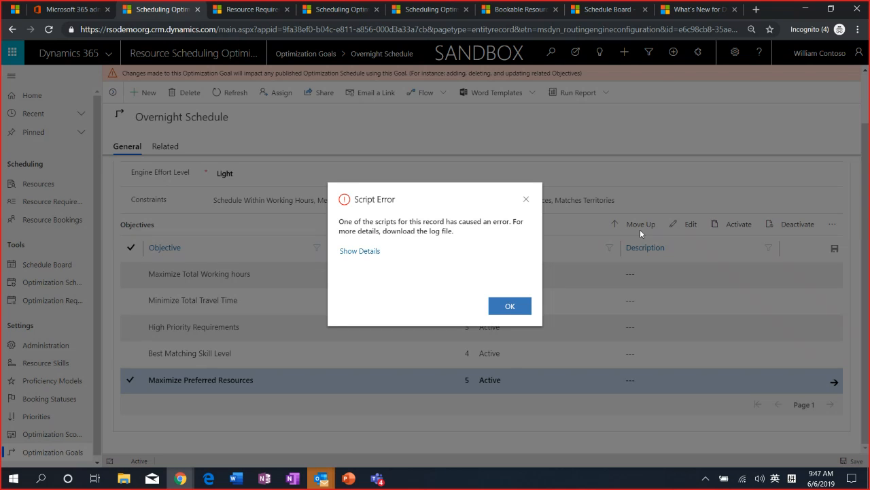
{"action": "left_click", "coordinate": [503, 314]}
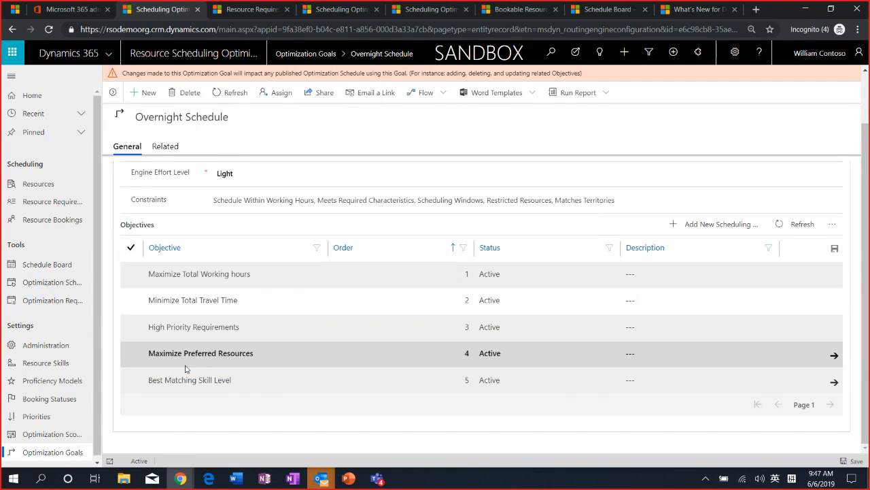
{"action": "left_click", "coordinate": [133, 354]}
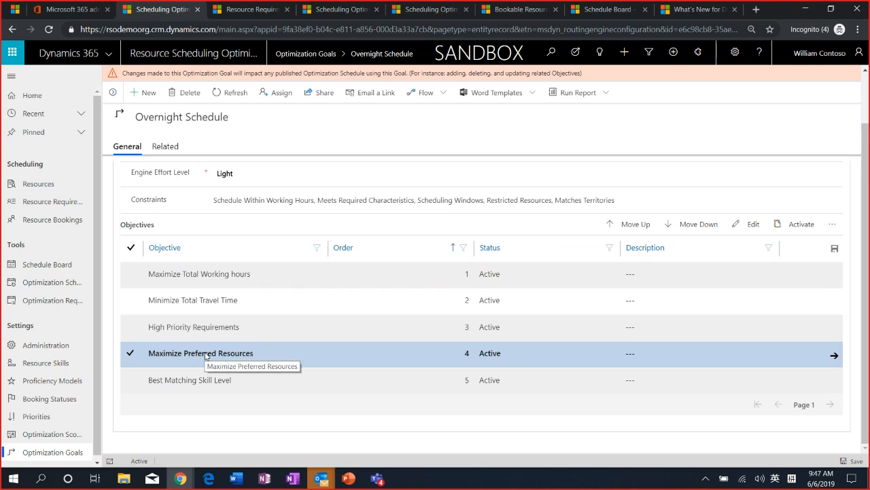
{"action": "left_click", "coordinate": [647, 227]}
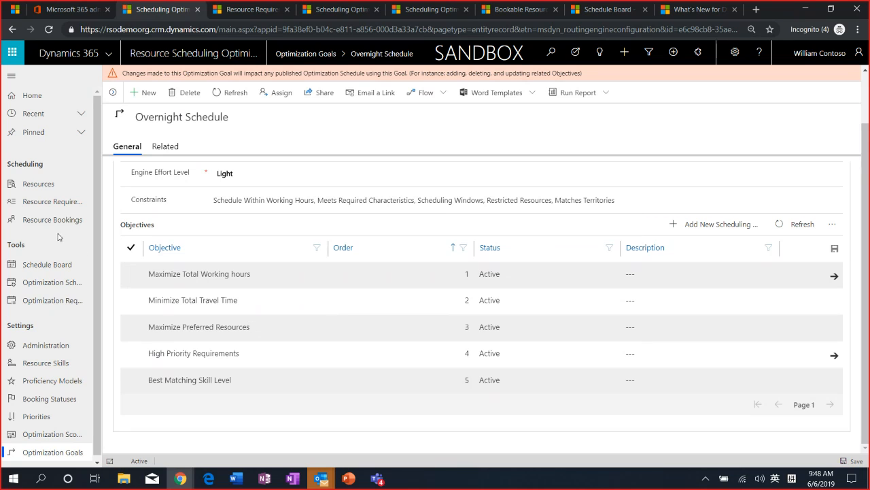
- Show the list of optimization schedules, and switch to the What's New for RSO slide in PowerPoint
{"action": "left_click", "coordinate": [60, 287]}
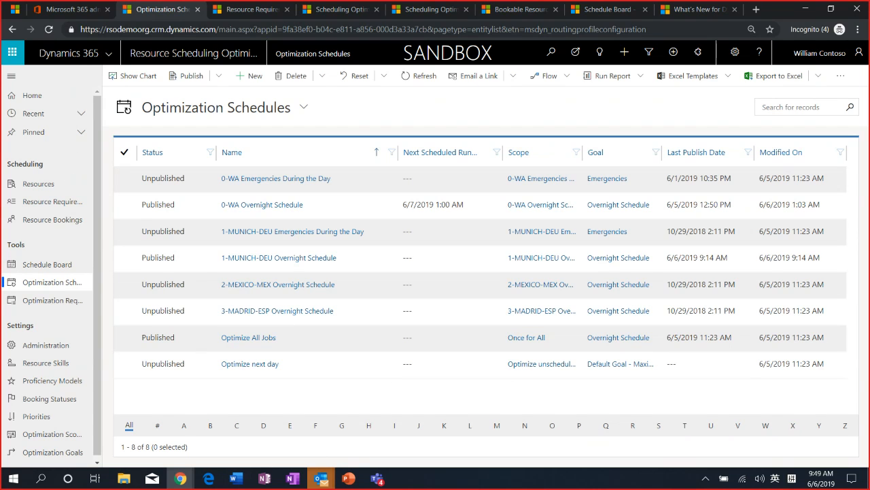
{"action": "left_click", "coordinate": [349, 478]}
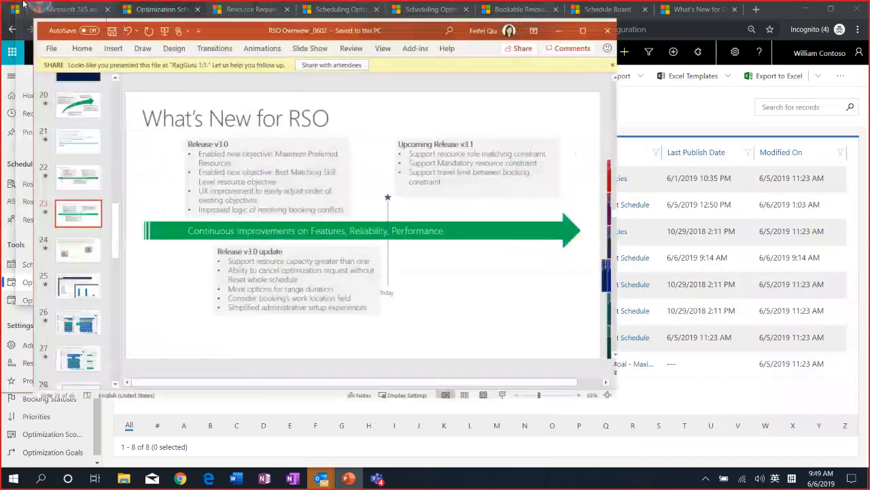